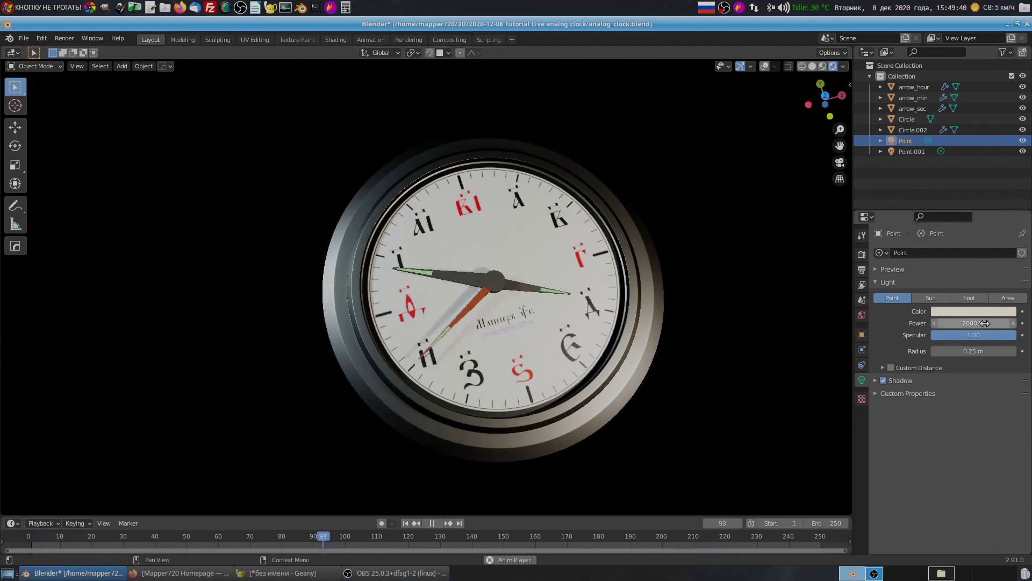
Step: Set the power of both the Point and Point.001 lights to 0 W
{"action": "key", "text": "BackSpace"}
{"action": "left_click", "coordinate": [896, 152]}
{"action": "left_click", "coordinate": [989, 323]}
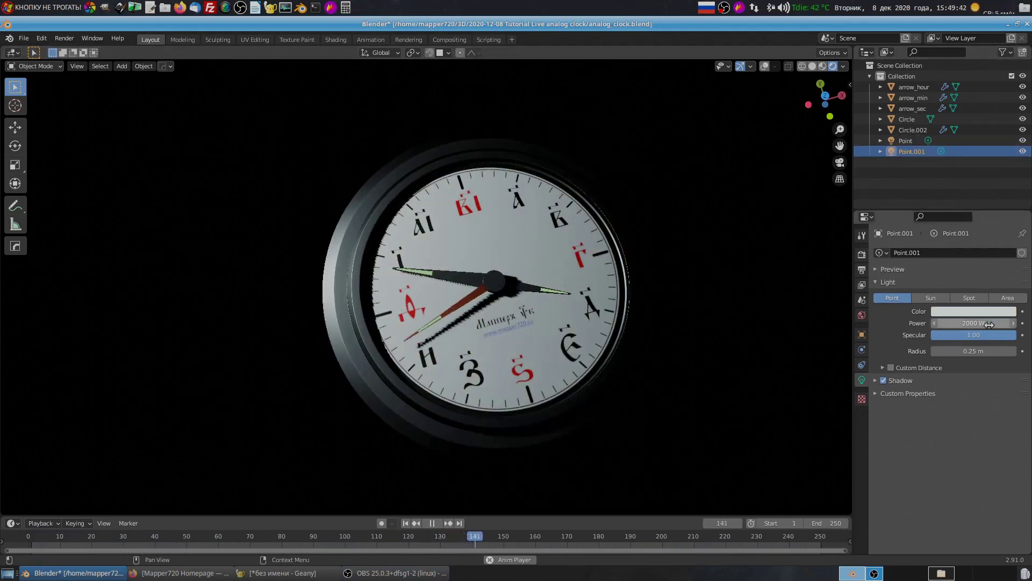
{"action": "type", "text": "0"}
{"action": "key", "text": "Return"}
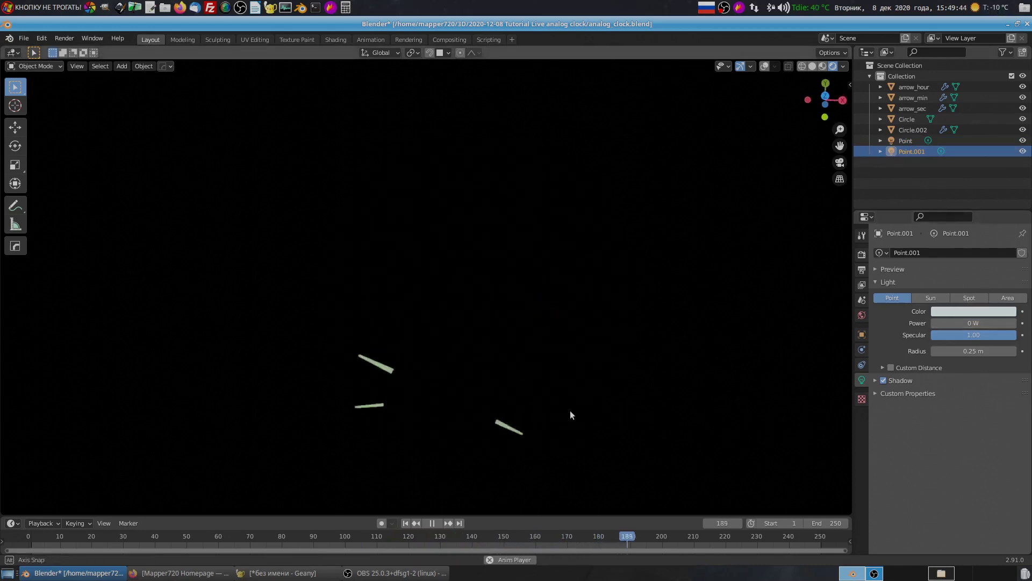
Step: Check the darkened scene, then put the clock body Circle.002 into Edit Mode
{"action": "middle_click_drag", "start_coordinate": [465, 437], "coordinate": [518, 259], "text": "shift"}
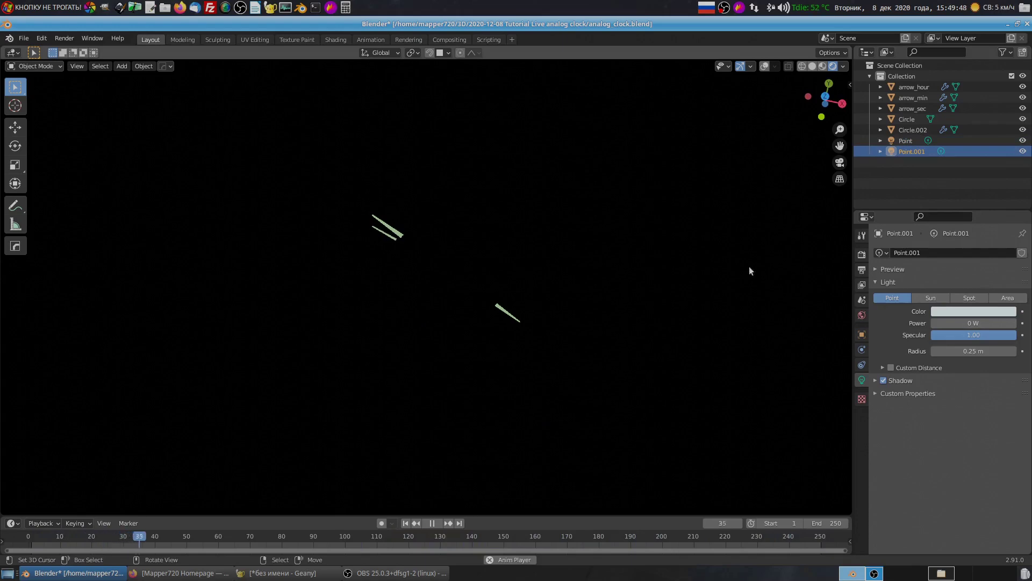
{"action": "left_click_drag", "start_coordinate": [959, 324], "coordinate": [995, 324]}
{"action": "left_click", "coordinate": [914, 141]}
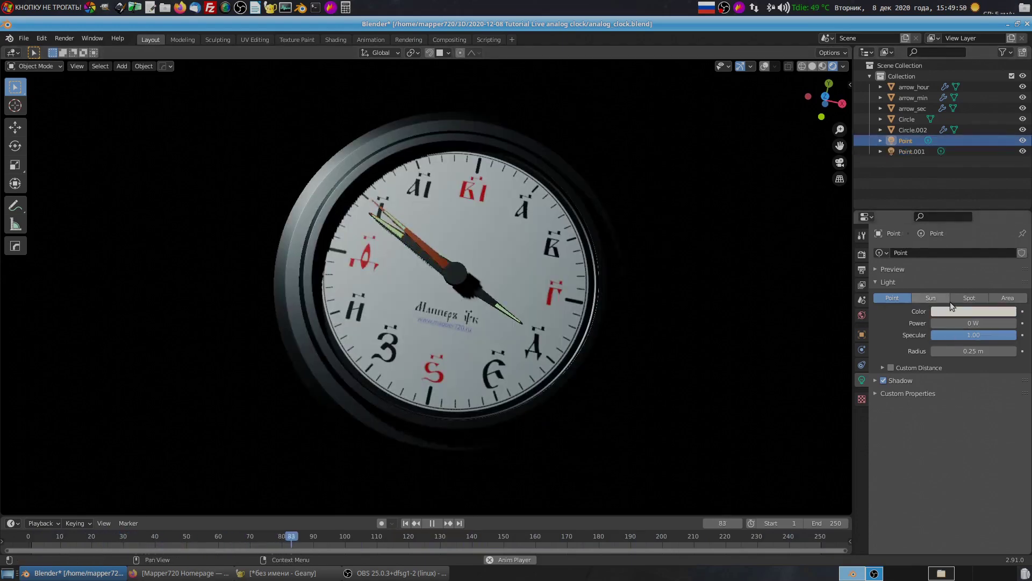
{"action": "left_click", "coordinate": [595, 279]}
{"action": "key", "text": "Tab"}
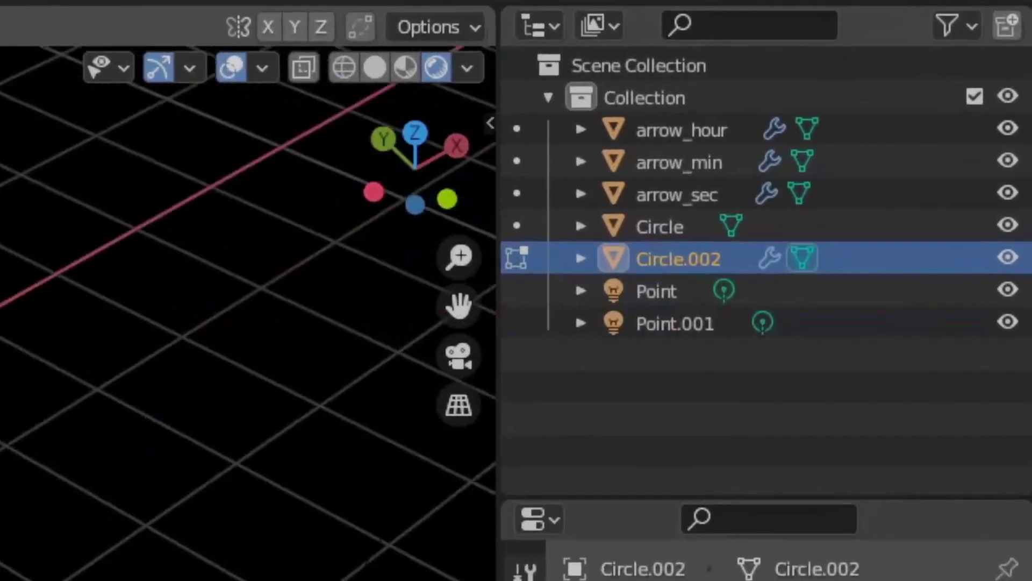
Step: Orbit the clock, trial a Z-axis vertex move, cancel it, and deselect all vertices
{"action": "middle_click_drag", "start_coordinate": [248, 323], "coordinate": [387, 323]}
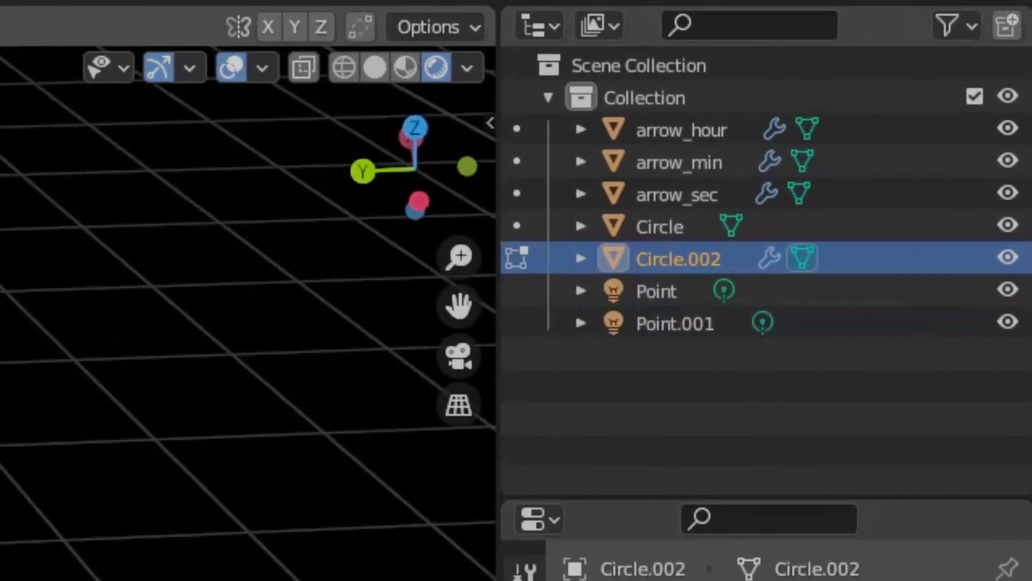
{"action": "key", "text": "g"}
{"action": "key", "text": "z"}
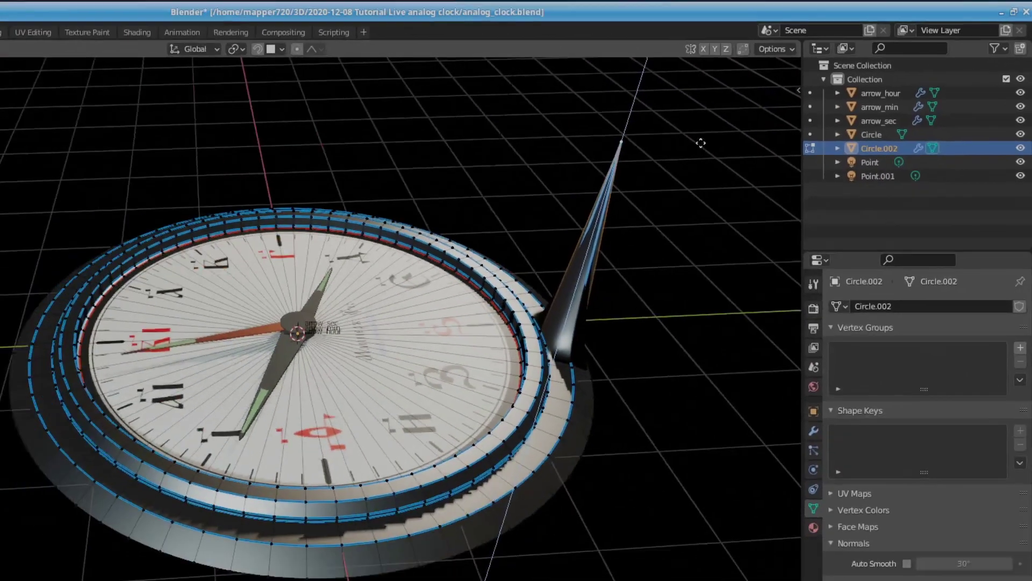
{"action": "key", "text": "Escape"}
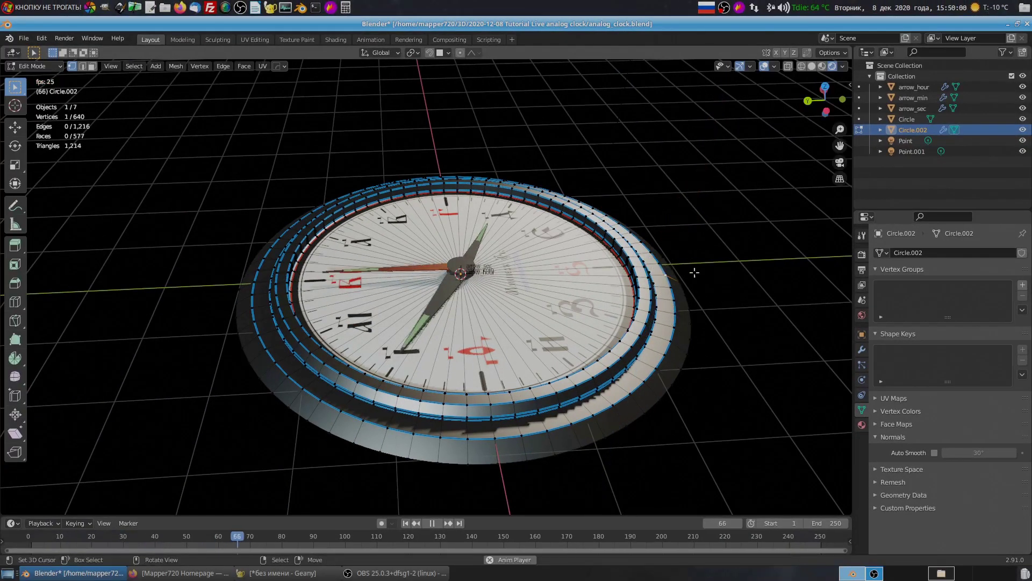
{"action": "key", "text": "alt+a"}
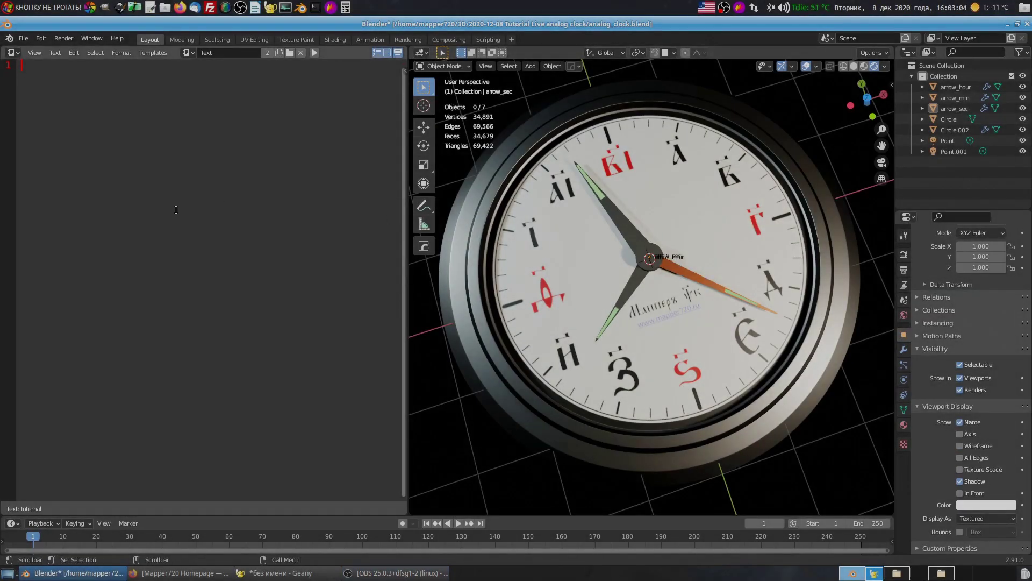
Step: Write the imports: 'import bpy, math' and 'from datetime import datetime'
{"action": "type", "text": "import "}
{"action": "type", "text": "bpy, "}
{"action": "type", "text": "math"}
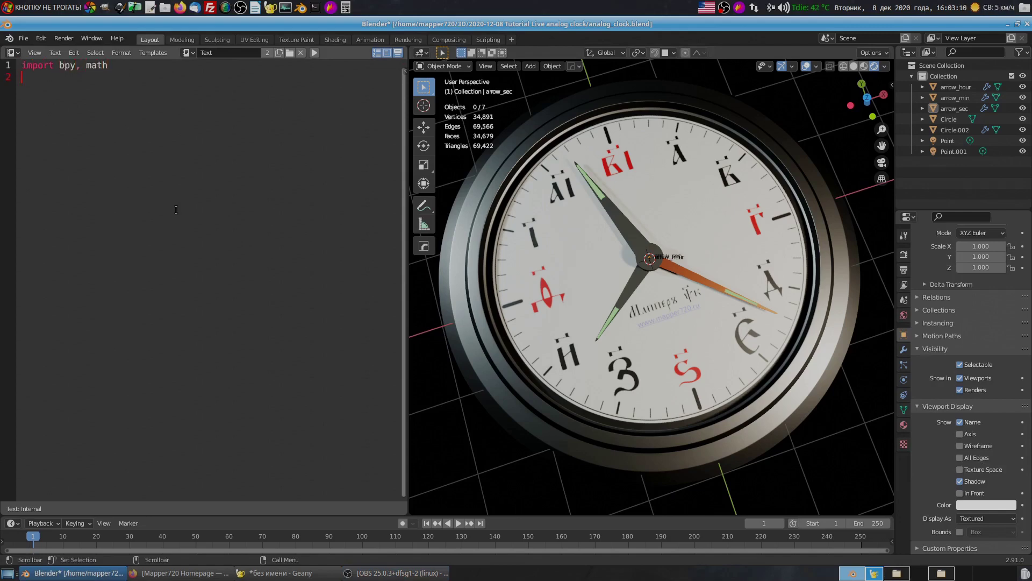
{"action": "type", "text": "f"}
{"action": "key", "text": "Return"}
{"action": "type", "text": "from "}
{"action": "type", "text": "datetime im"}
{"action": "type", "text": "port date"}
{"action": "type", "text": "time"}
{"action": "key", "text": "Return"}
{"action": "key", "text": "Return"}
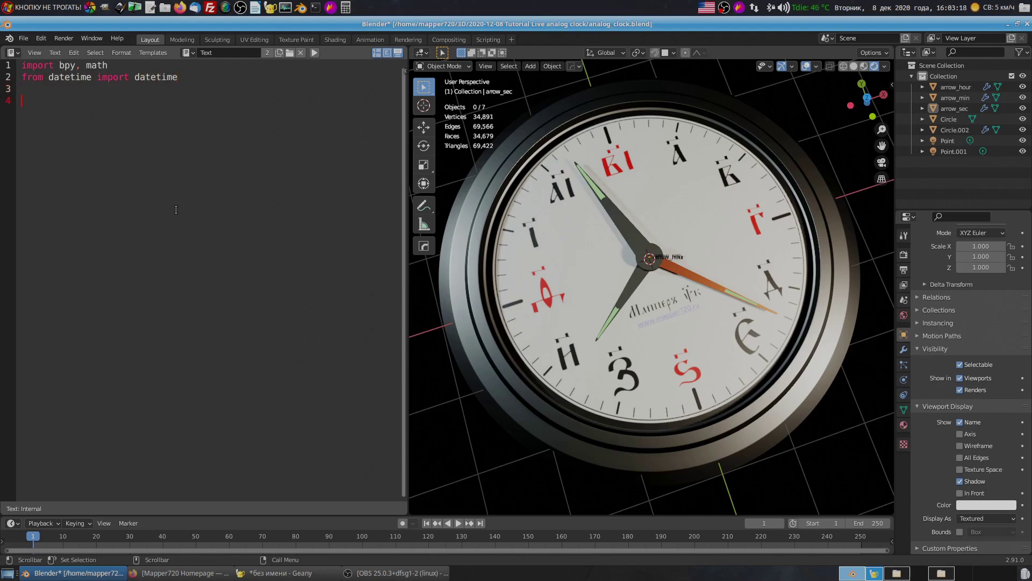
Step: Assign bpy.data.objects["arrow_sec"] to arrowSec and duplicate that line twice
{"action": "type", "text": "arrowSe"}
{"action": "type", "text": "c = bpy.data"}
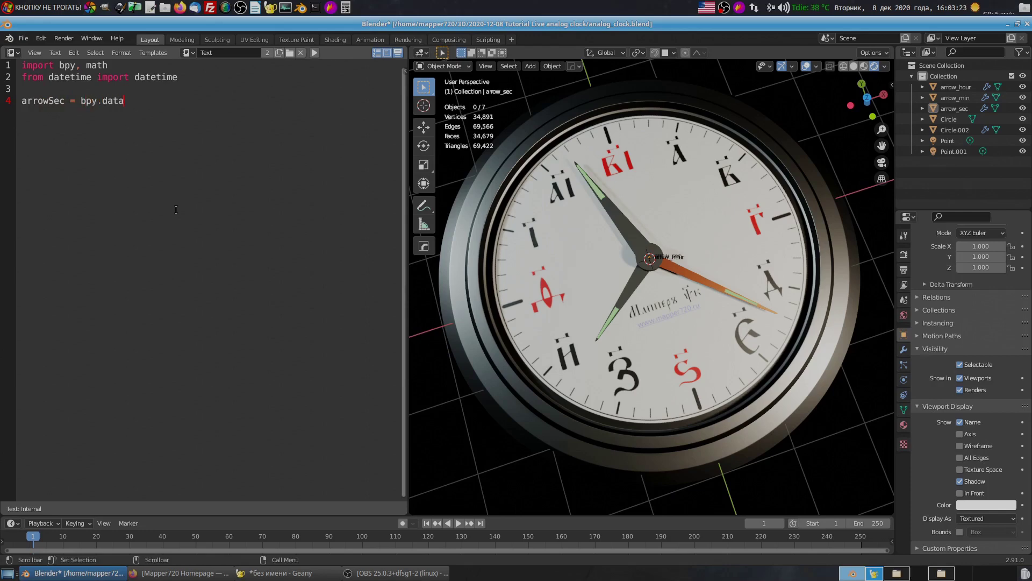
{"action": "type", "text": ".objects["}
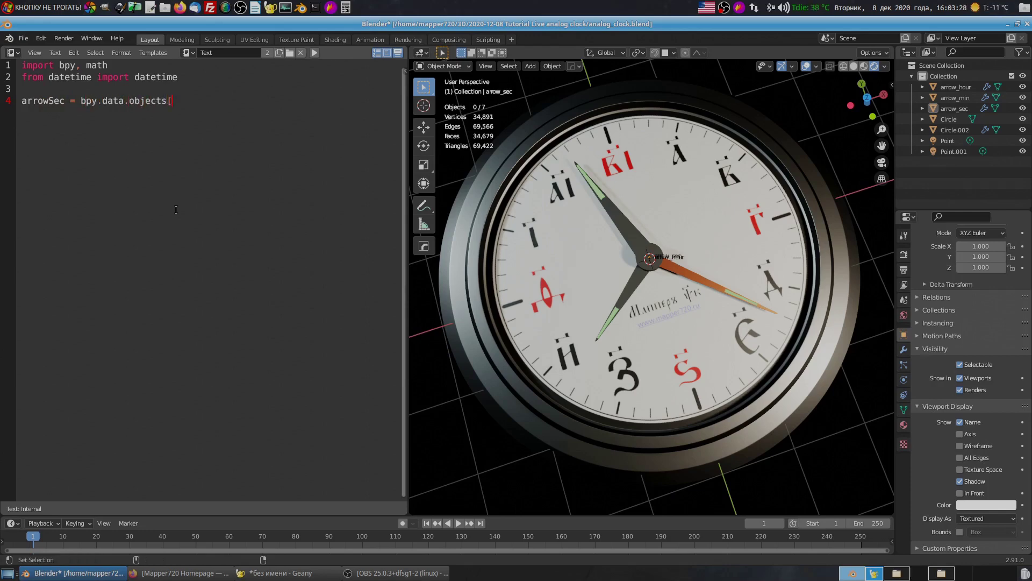
{"action": "type", "text": "\"arrow_sec"}
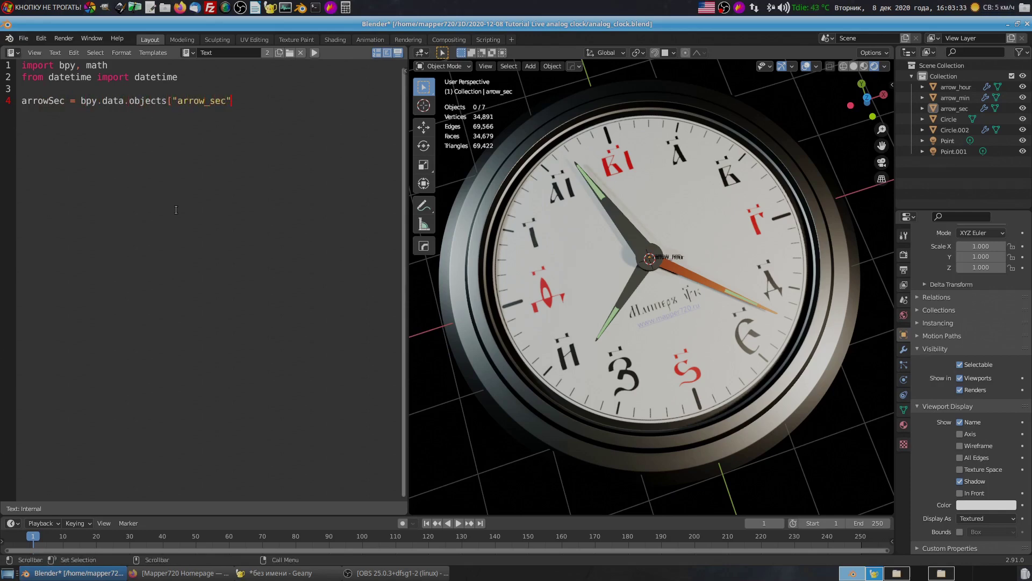
{"action": "type", "text": "\"]"}
{"action": "mouse_move", "coordinate": [237, 101]}
{"action": "left_mouse_down"}
{"action": "mouse_move", "coordinate": [22, 100]}
{"action": "mouse_move", "coordinate": [48, 112]}
{"action": "left_mouse_up"}
{"action": "key", "text": "ctrl+c"}
{"action": "key", "text": "End"}
{"action": "key", "text": "Return"}
{"action": "key", "text": "ctrl+v"}
{"action": "key", "text": "Return"}
{"action": "key", "text": "ctrl+v"}
Step: Edit the copies into arrowMin for arrow_min and arrowHour for arrow_hour
{"action": "type", "text": "Min"}
{"action": "left_click_drag", "start_coordinate": [226, 113], "coordinate": [209, 113]}
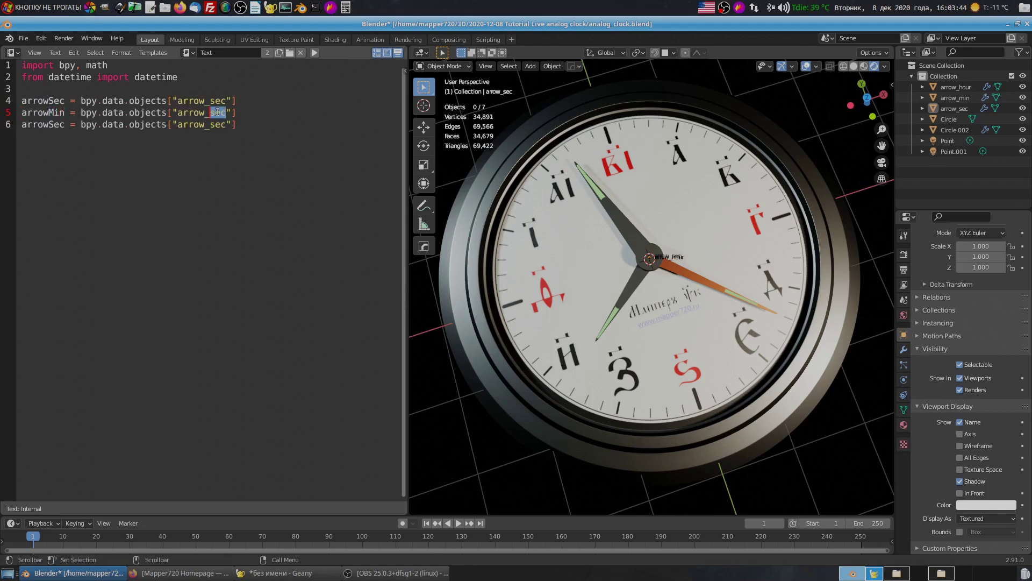
{"action": "type", "text": "min"}
{"action": "left_click_drag", "start_coordinate": [65, 124], "coordinate": [49, 124]}
{"action": "type", "text": "Hour"}
{"action": "left_click_drag", "start_coordinate": [226, 124], "coordinate": [209, 124]}
{"action": "type", "text": "hour"}
{"action": "left_click", "coordinate": [311, 209]}
{"action": "key", "text": "Return"}
{"action": "key", "text": "Return"}
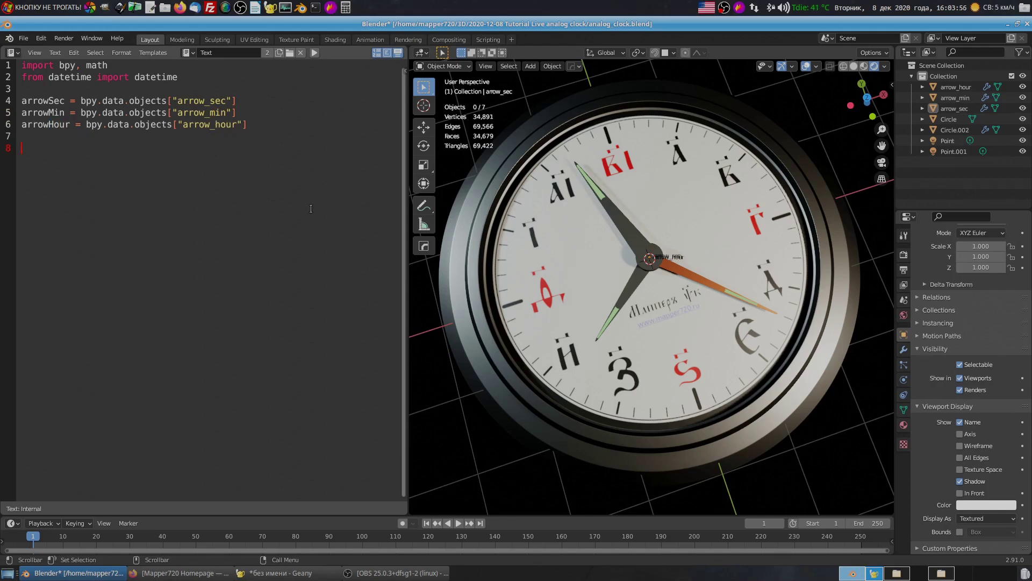
Step: Add sec = -6 and t = datetime.today(), and rotate arrowSec by math.radians(sec * t.second)
{"action": "type", "text": "sec "}
{"action": "type", "text": "= -6"}
{"action": "key", "text": "Return"}
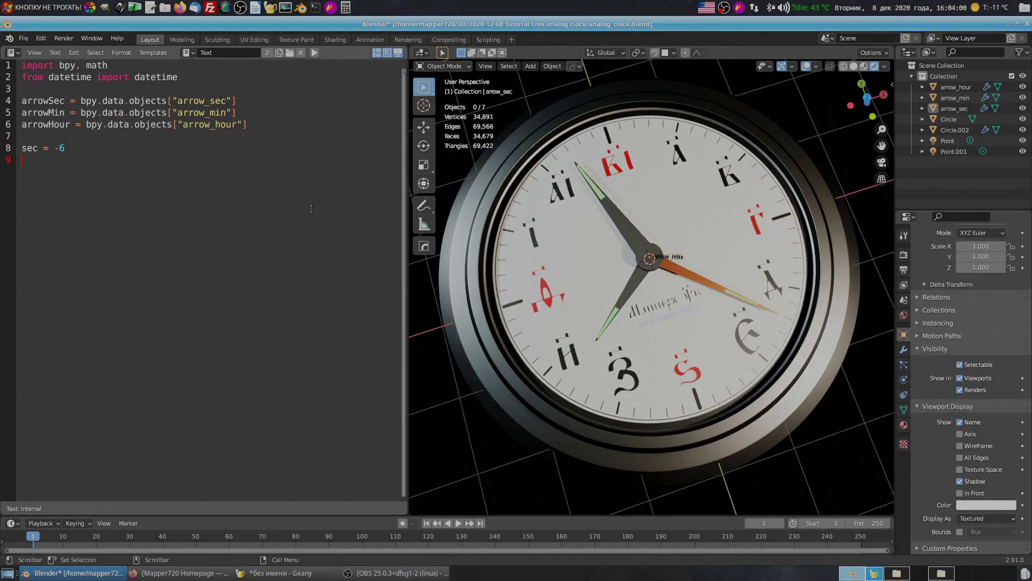
{"action": "key", "text": "Return"}
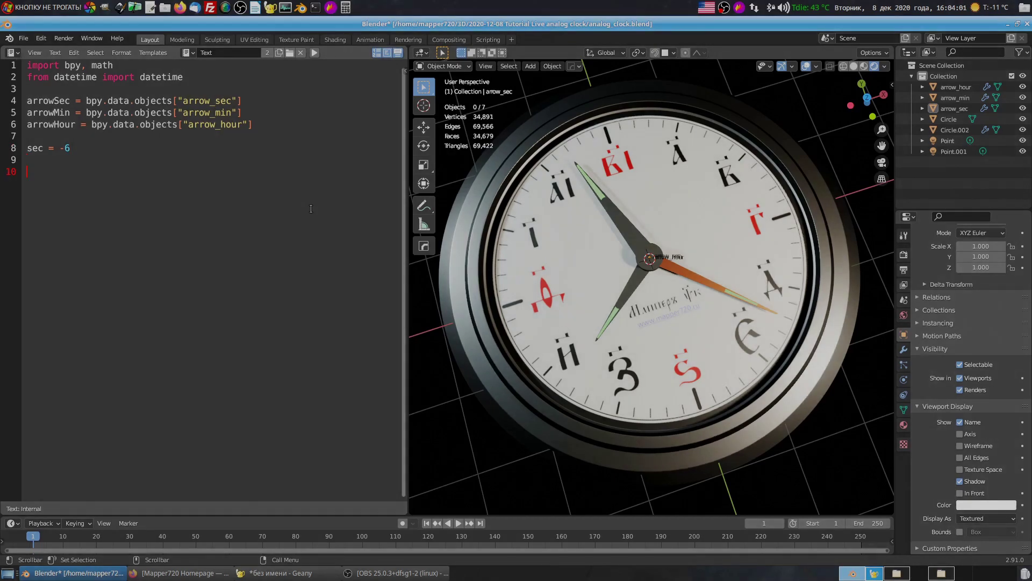
{"action": "type", "text": "t = date"}
{"action": "type", "text": "time.to"}
{"action": "type", "text": "day"}
{"action": "type", "text": "()"}
{"action": "key", "text": "Return"}
{"action": "key", "text": "Return"}
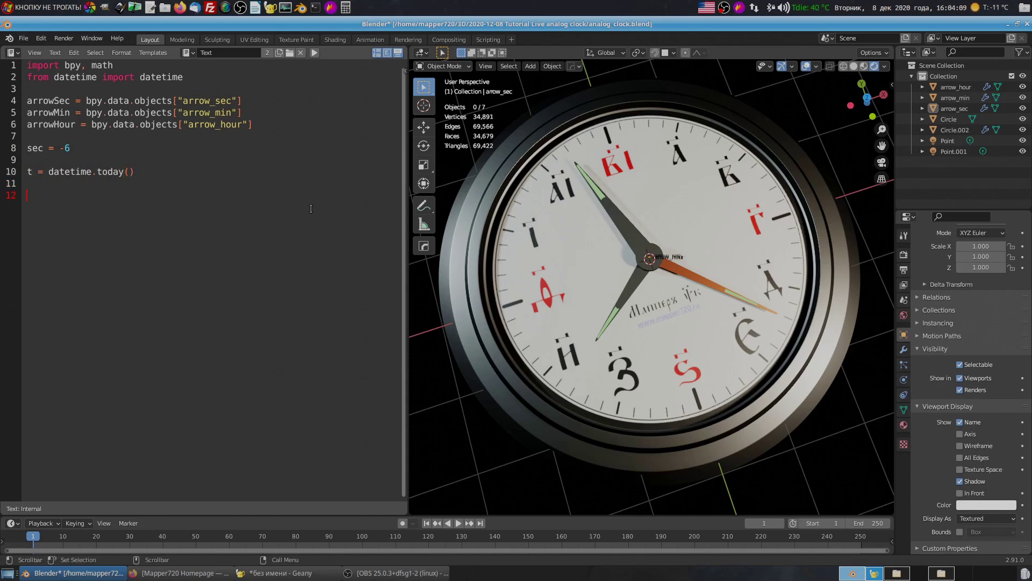
{"action": "type", "text": "arrowS"}
{"action": "type", "text": "ec.rotati"}
{"action": "type", "text": "on_euler"}
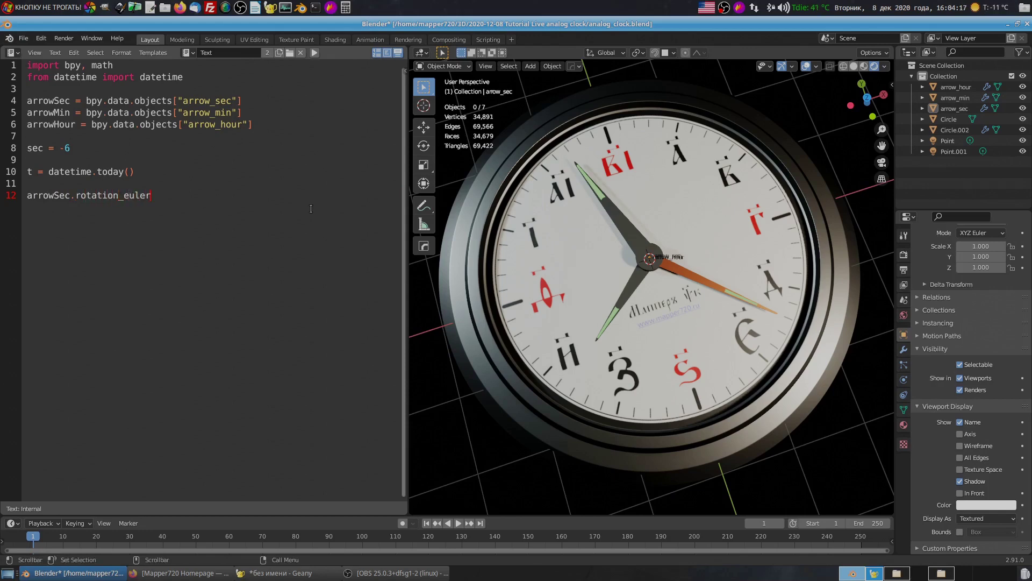
{"action": "type", "text": "[2] = "}
{"action": "type", "text": "math.radians"}
{"action": "type", "text": "(s"}
{"action": "type", "text": "ec * t"}
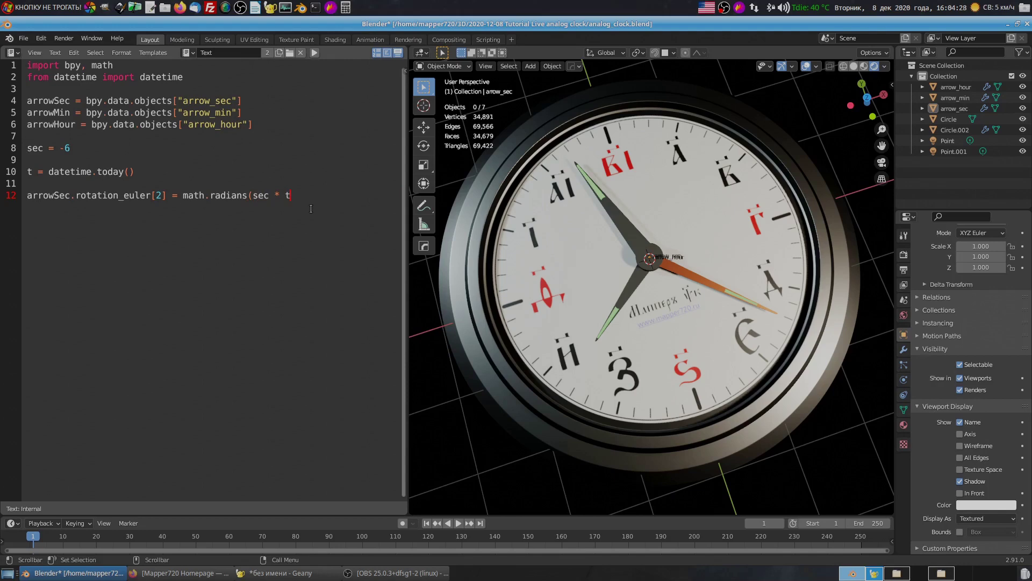
{"action": "type", "text": ".second)"}
Step: Add the line arrowMin.rotation_euler[2] = math.radians(sec * t.minute)
{"action": "key", "text": "Return"}
{"action": "type", "text": "arr"}
{"action": "type", "text": "owMin.ro"}
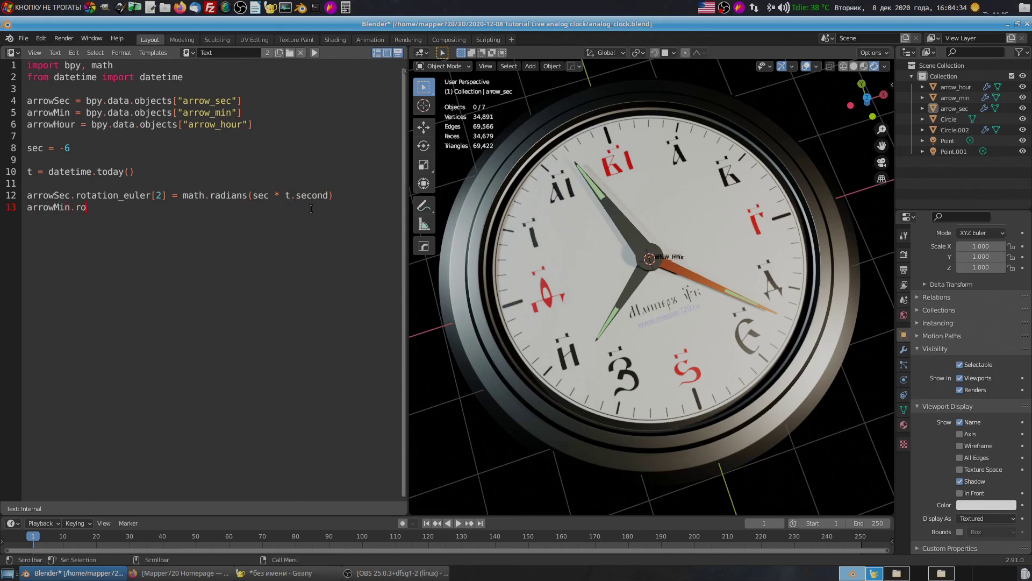
{"action": "type", "text": "tation_e"}
{"action": "type", "text": "uler[2] = m"}
{"action": "type", "text": "ath.radia"}
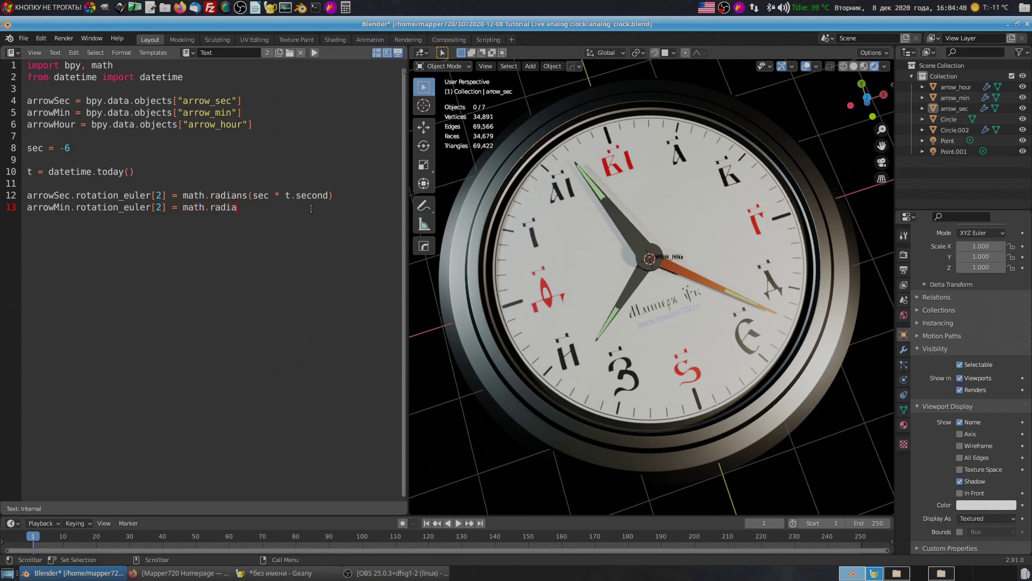
{"action": "type", "text": "ns(sec"}
{"action": "type", "text": " * t."}
{"action": "type", "text": "minute)"}
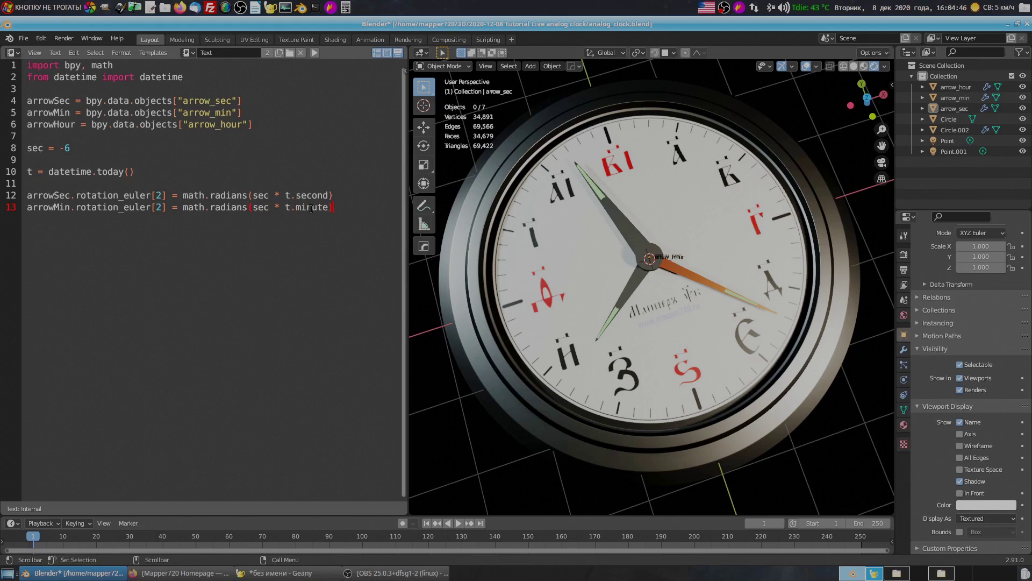
Step: Define h12f = int(datetime.now().strftime("%I")) for the 12-hour clock value
{"action": "key", "text": "Return"}
{"action": "key", "text": "Return"}
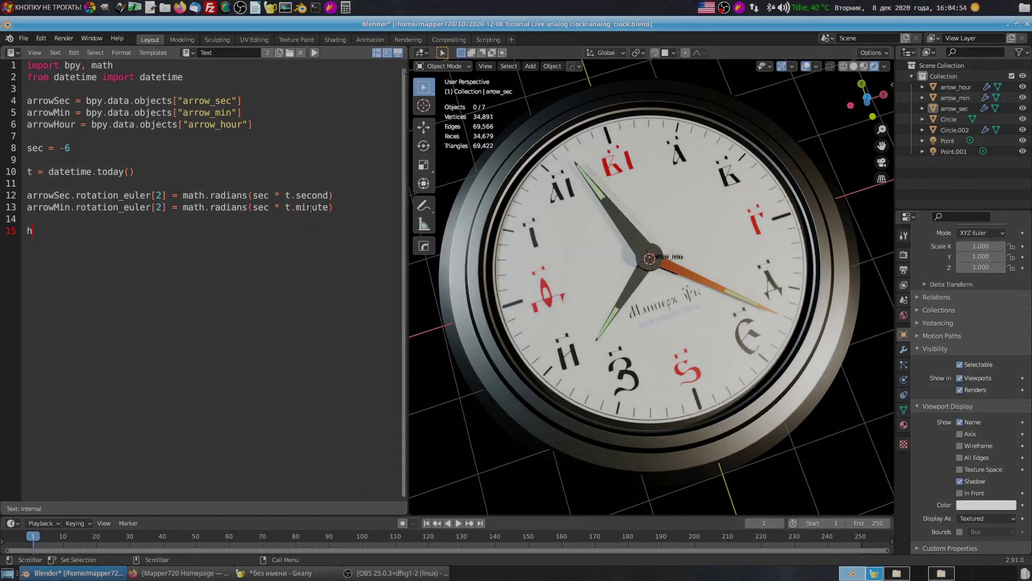
{"action": "type", "text": "h12f"}
{"action": "type", "text": " = datetime"}
{"action": "type", "text": ".now().strftime"}
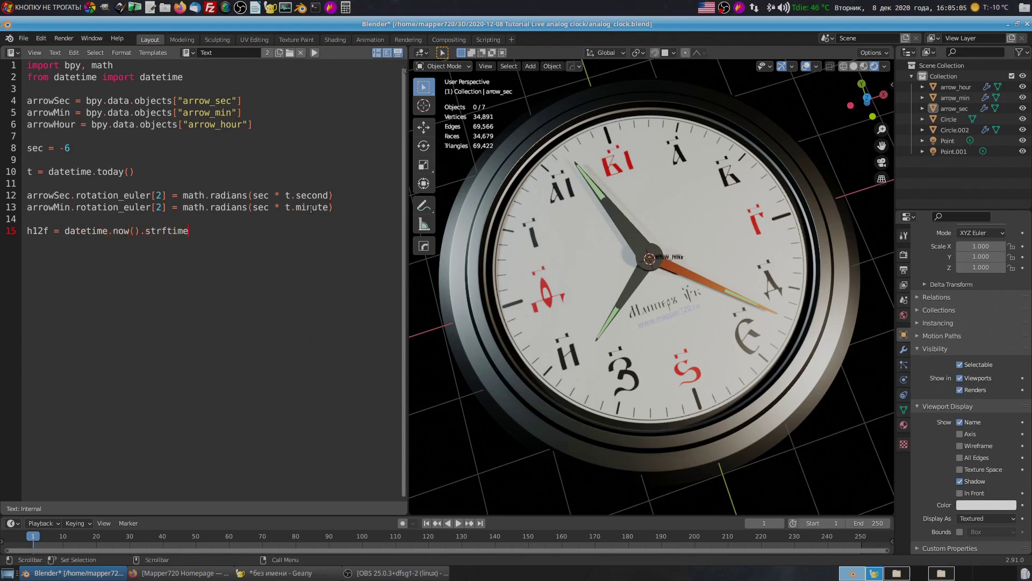
{"action": "type", "text": "(\"%"}
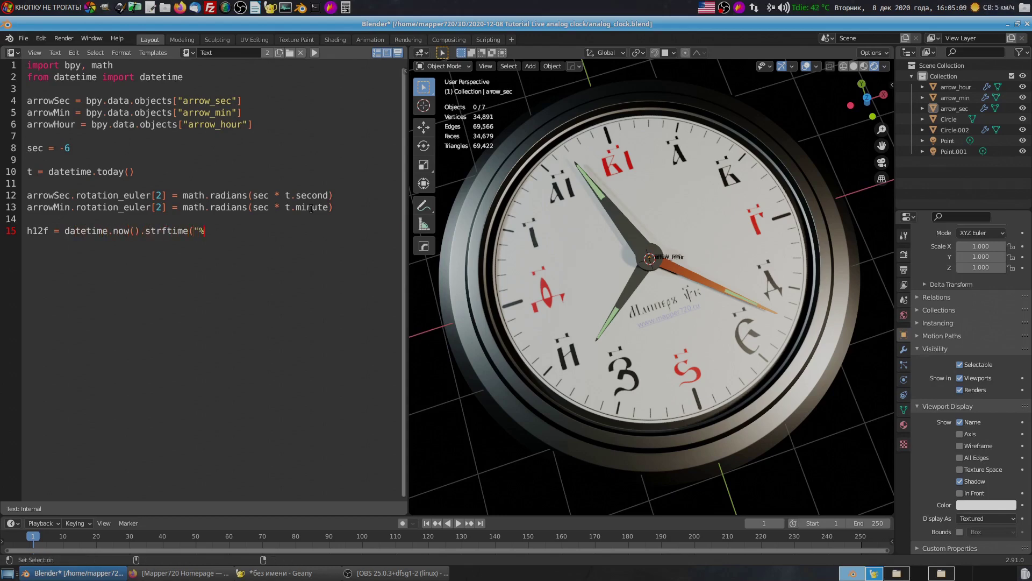
{"action": "type", "text": "I\")"}
{"action": "scroll", "coordinate": [119, 271], "scroll_direction": "up", "scroll_amount": 2, "text": "ctrl"}
{"action": "left_click", "coordinate": [73, 247]}
{"action": "type", "text": "in"}
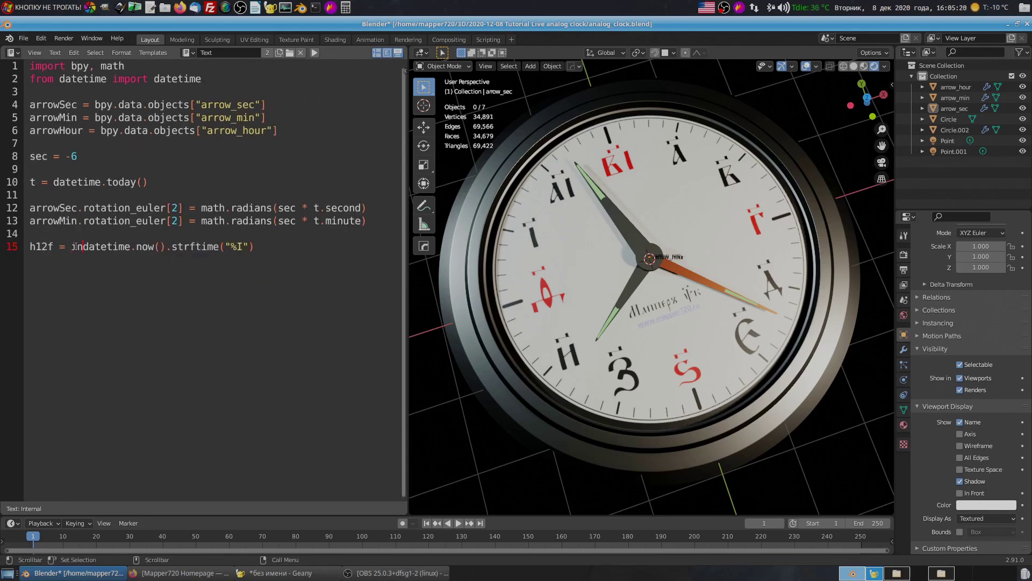
{"action": "type", "text": "t("}
{"action": "left_click", "coordinate": [291, 263]}
{"action": "type", "text": ")"}
Step: Rotate arrowHour by math.radians(-h12f*30 + -t.minute*0.5)
{"action": "key", "text": "Return"}
{"action": "key", "text": "Return"}
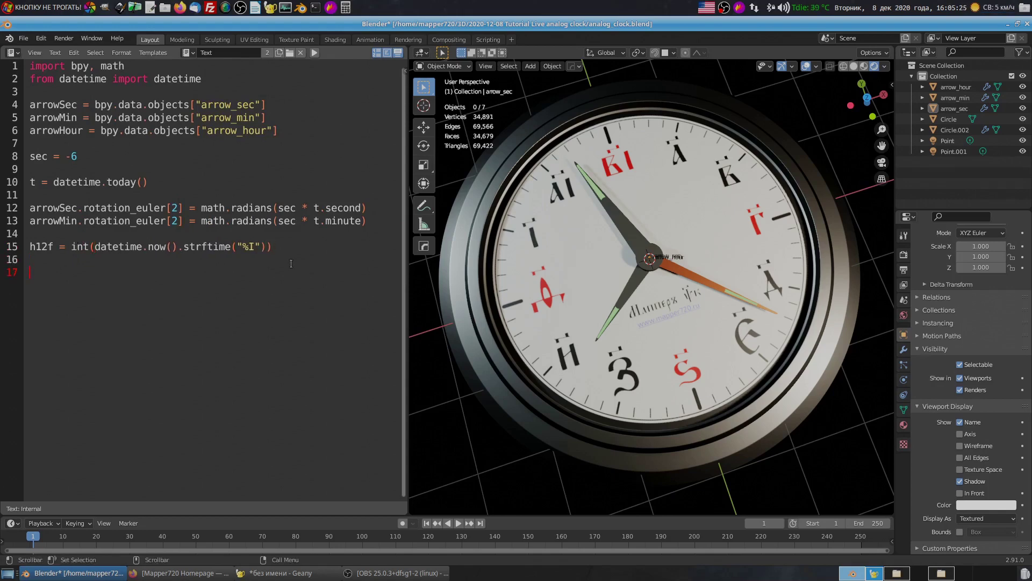
{"action": "type", "text": "arrowHour.rotation_euler[2]"}
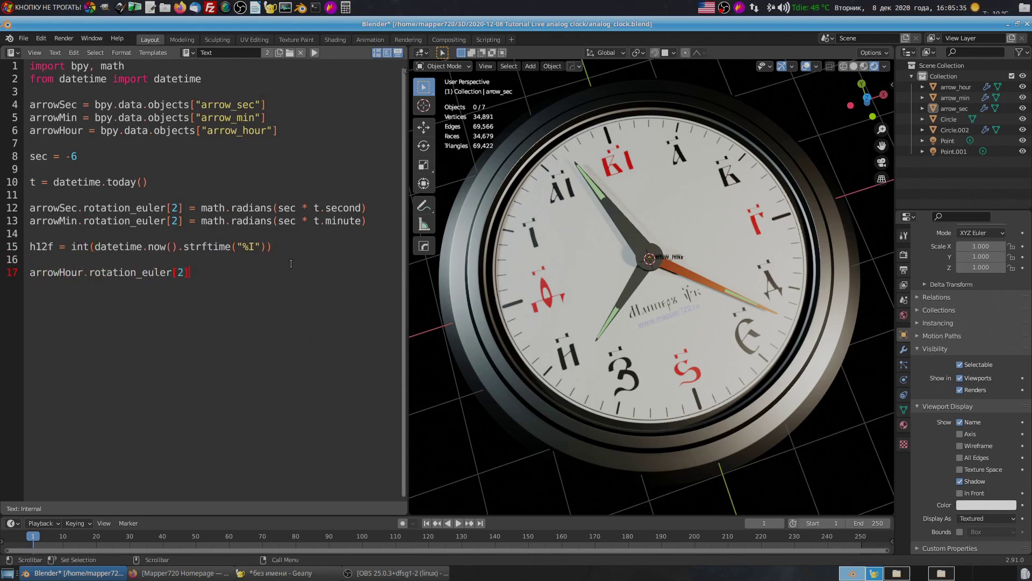
{"action": "type", "text": " = math.radians(-"}
{"action": "type", "text": "h"}
{"action": "type", "text": "12f"}
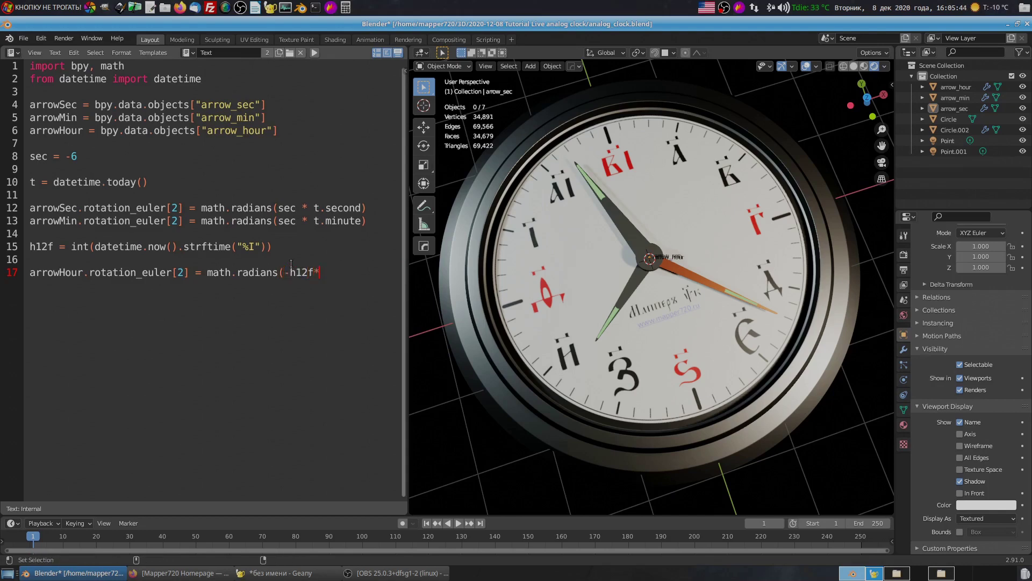
{"action": "type", "text": "*30"}
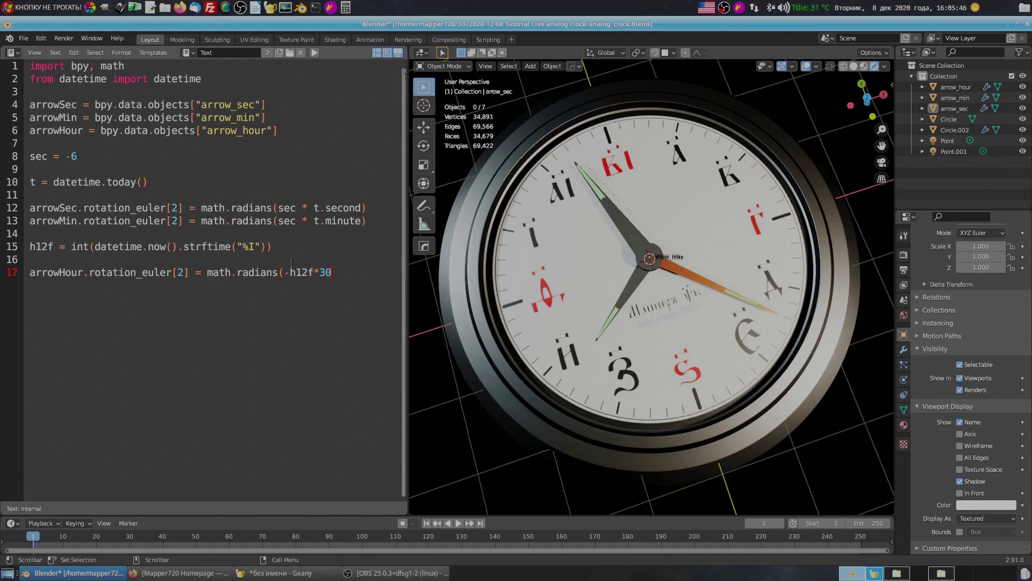
{"action": "type", "text": " + -t"}
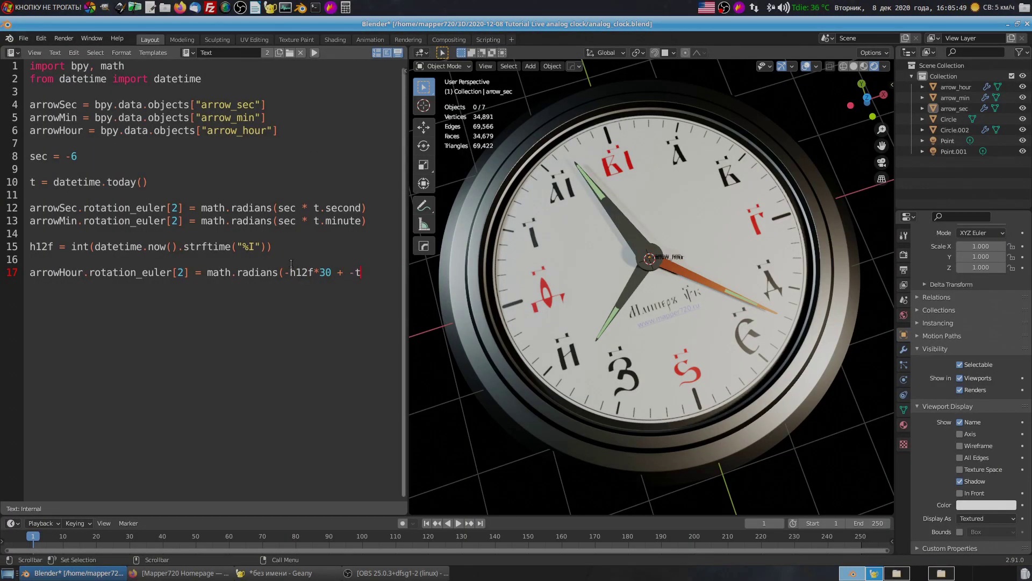
{"action": "type", "text": ".minute"}
{"action": "type", "text": "*0."}
{"action": "type", "text": "5)"}
{"action": "key", "text": "Return"}
{"action": "key", "text": "Return"}
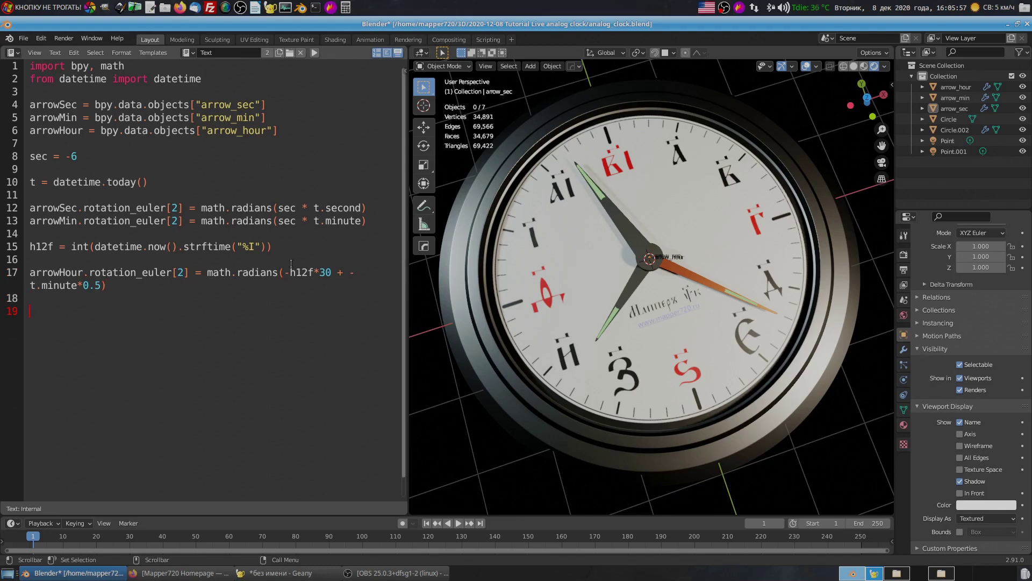
Step: Run the clock script twice and orbit the view to check the hands
{"action": "left_click", "coordinate": [314, 53]}
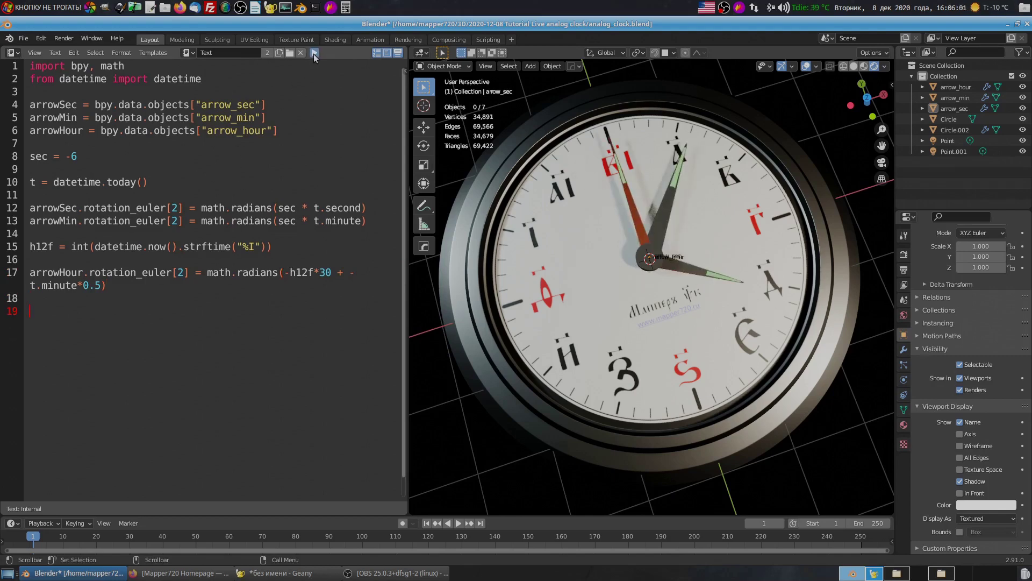
{"action": "left_click", "coordinate": [314, 54]}
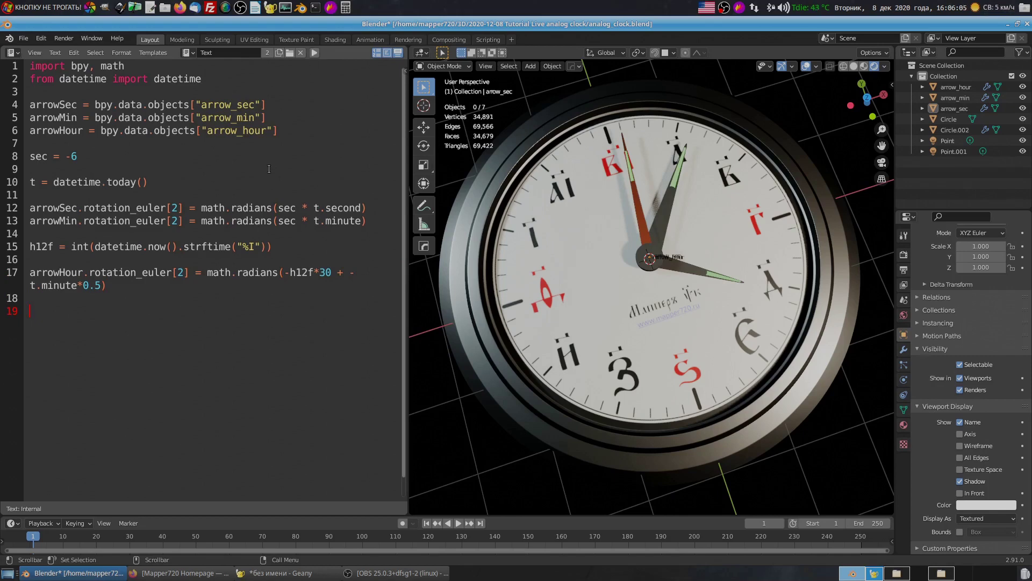
{"action": "middle_click_drag", "start_coordinate": [602, 238], "coordinate": [603, 228]}
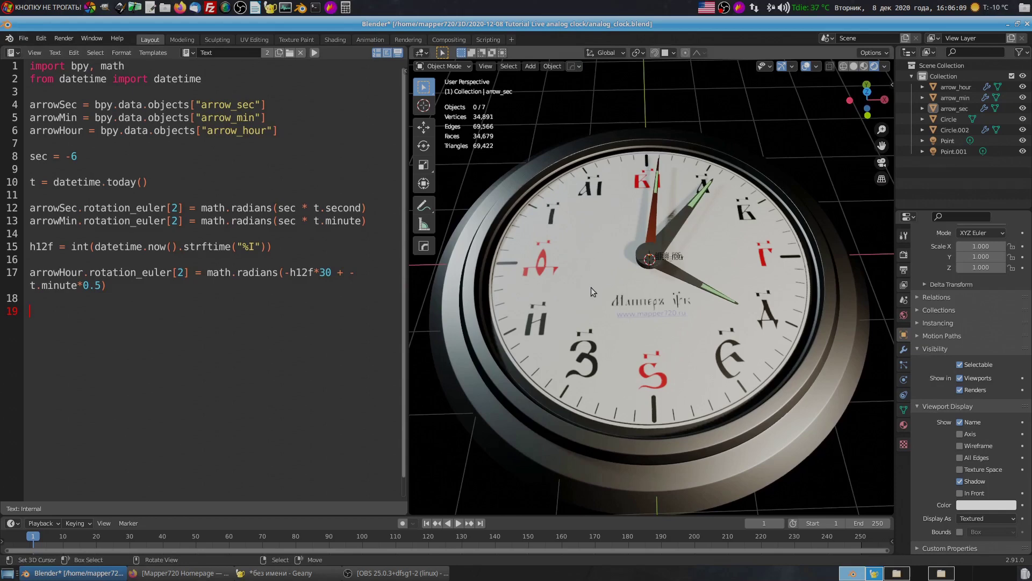
{"action": "middle_click_drag", "start_coordinate": [601, 292], "coordinate": [608, 273]}
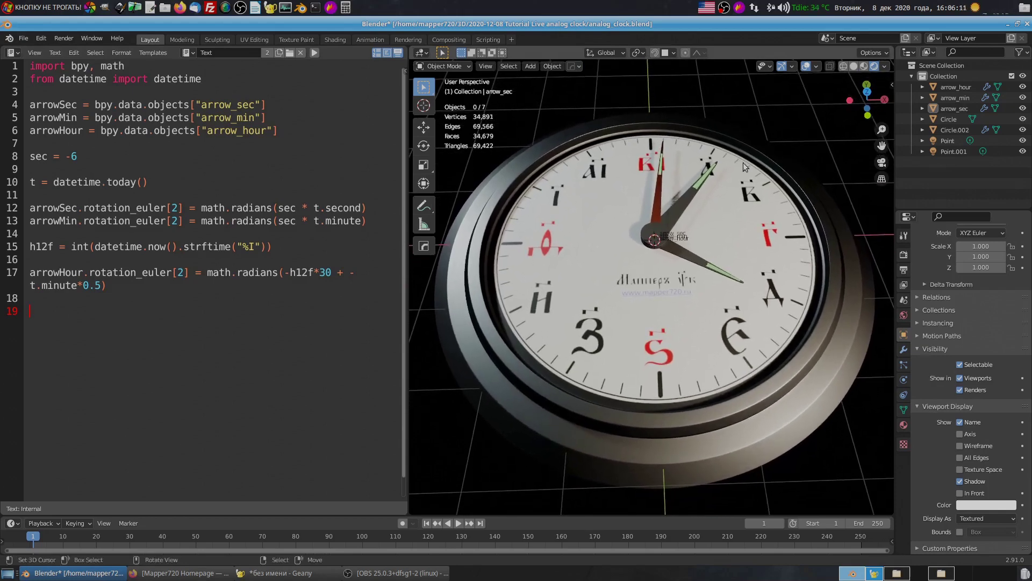
Step: Hide the viewport overlays, face the clock front-on, and rerun the script
{"action": "left_click", "coordinate": [805, 66]}
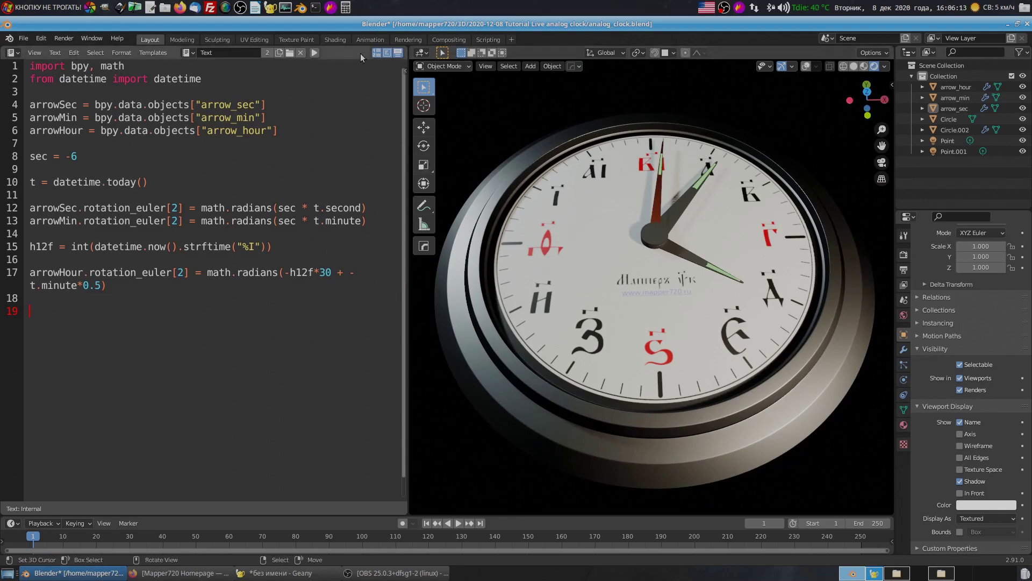
{"action": "left_click", "coordinate": [315, 53]}
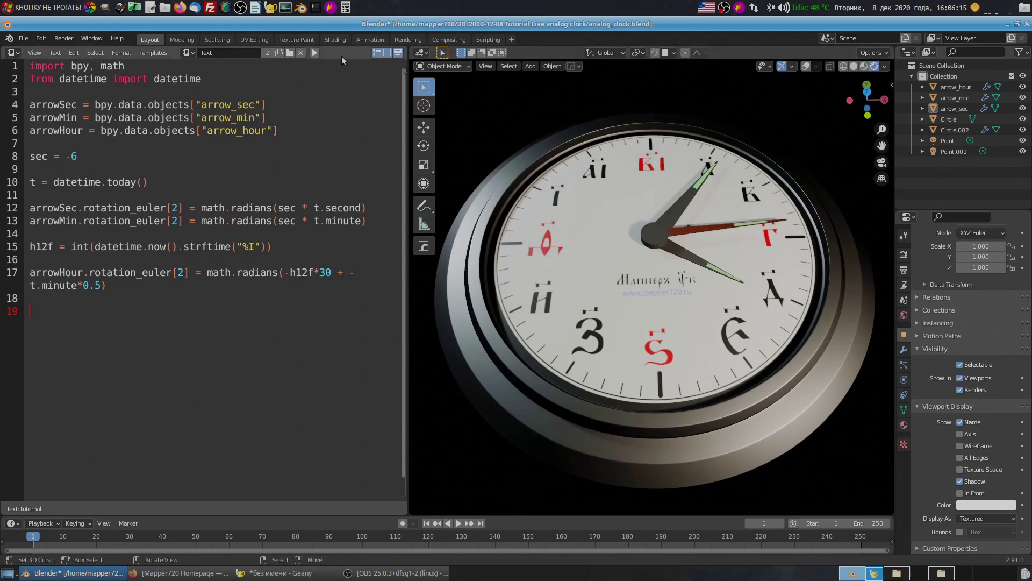
{"action": "middle_click_drag", "start_coordinate": [615, 191], "coordinate": [618, 170]}
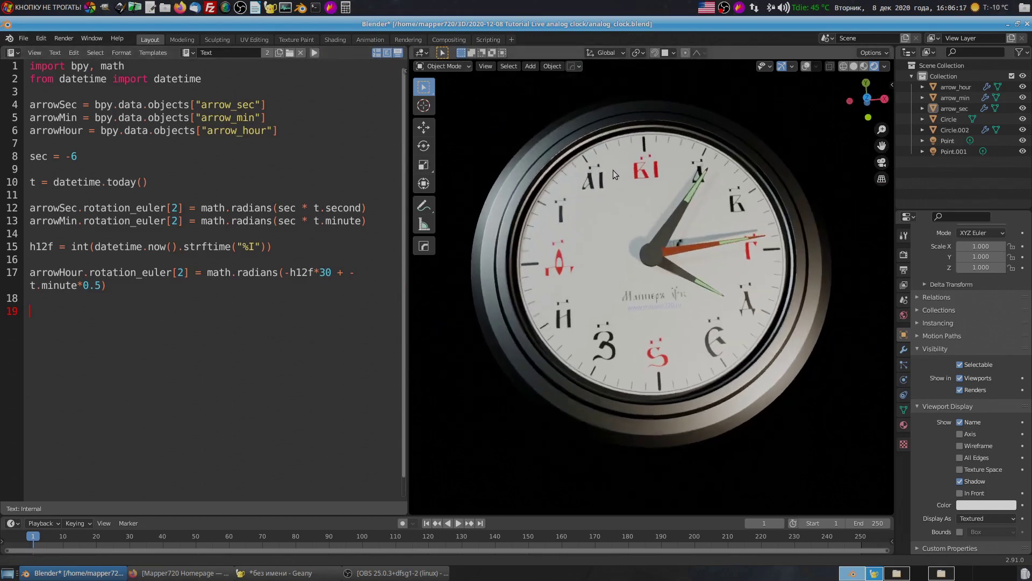
{"action": "scroll", "coordinate": [612, 169], "scroll_direction": "up", "scroll_amount": 2}
{"action": "scroll", "coordinate": [612, 160], "scroll_direction": "up", "scroll_amount": 2}
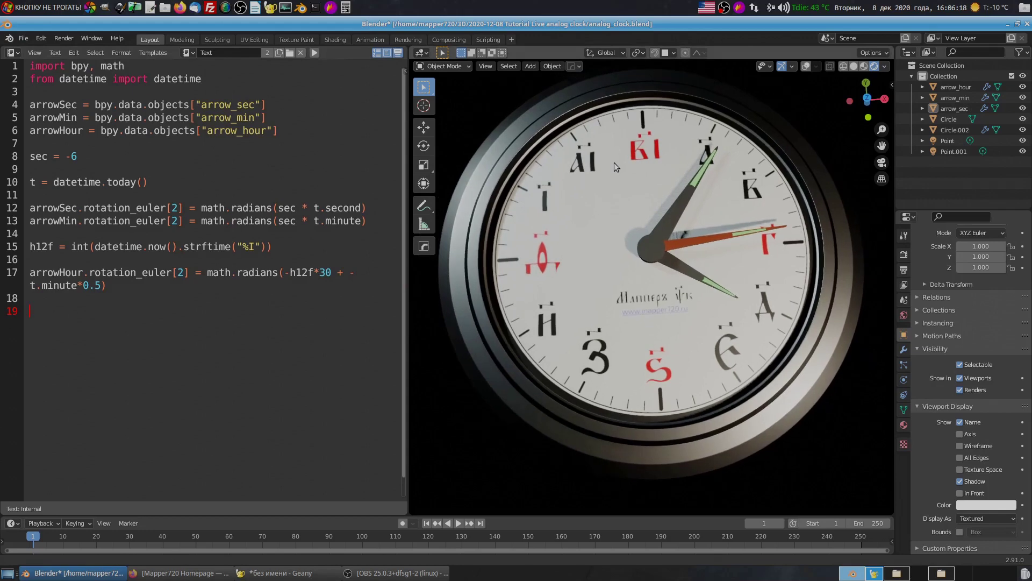
{"action": "left_click", "coordinate": [314, 52]}
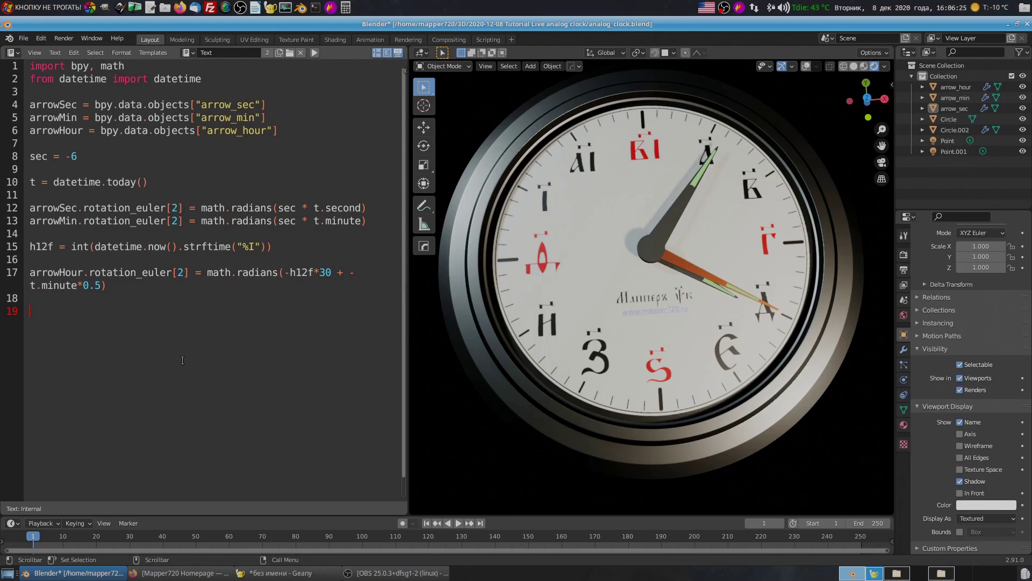
{"action": "left_click", "coordinate": [99, 153]}
Step: Add hourOffset = 1 and minOffset = 10 variables below sec = -6
{"action": "key", "text": "Return"}
{"action": "key", "text": "Return"}
{"action": "type", "text": "ho"}
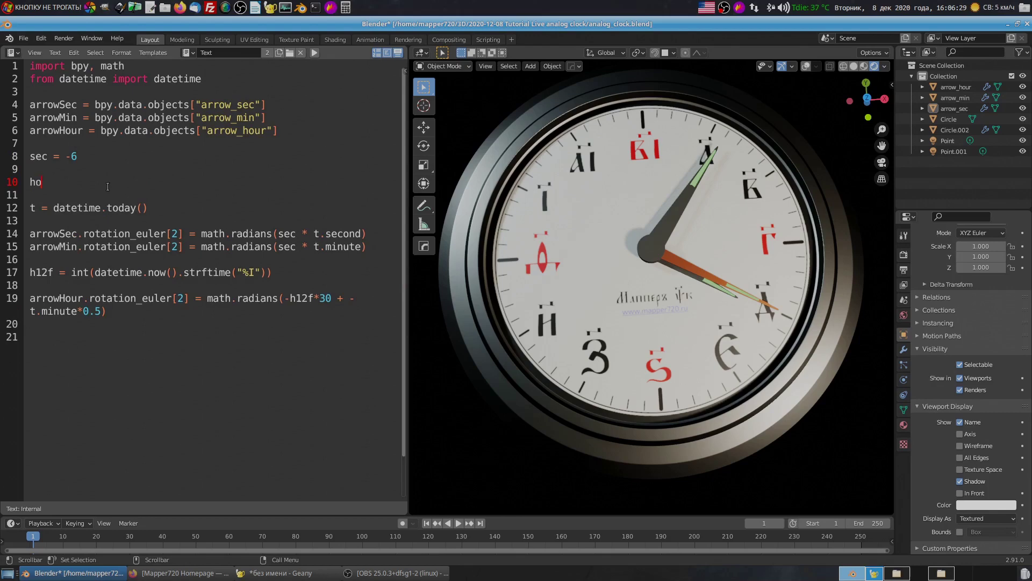
{"action": "type", "text": "urOffset = 1"}
{"action": "key", "text": "Return"}
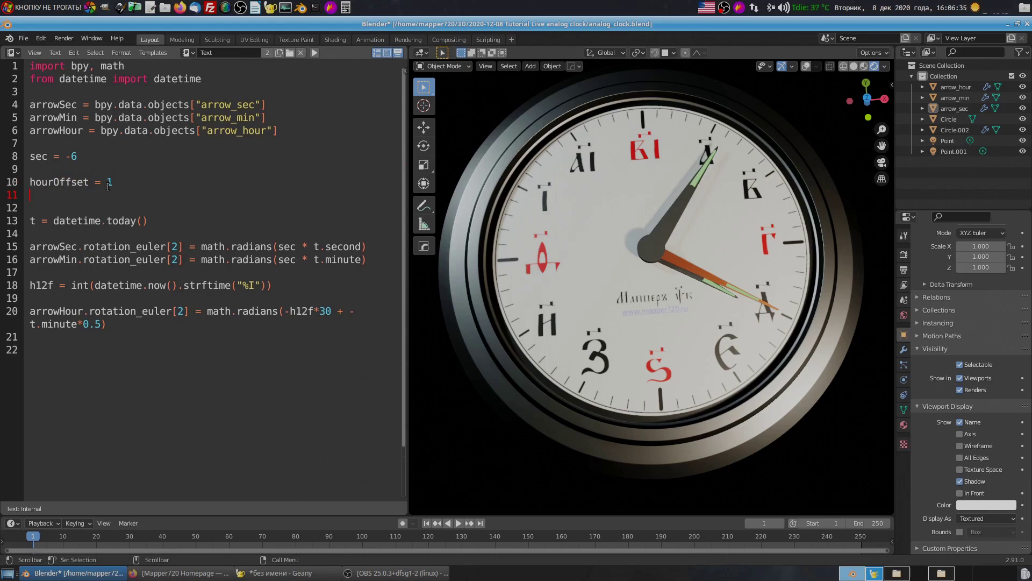
{"action": "type", "text": "minOffs"}
{"action": "type", "text": "et = "}
{"action": "type", "text": "10"}
Step: Change the minute formula to (t.minute+minOffset) and append +hourOffset to h12f
{"action": "left_click", "coordinate": [312, 259]}
{"action": "type", "text": "("}
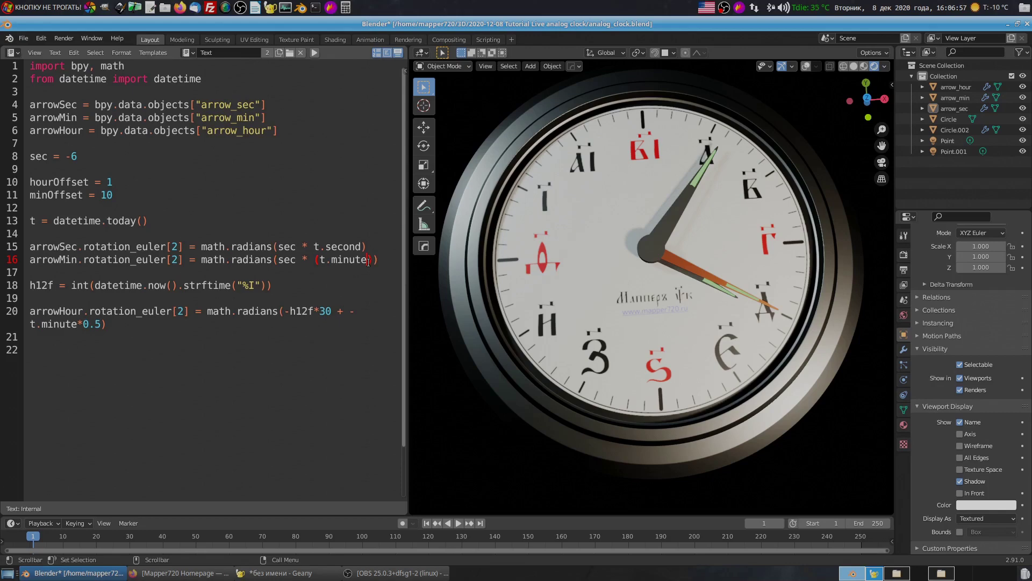
{"action": "type", "text": " +min"}
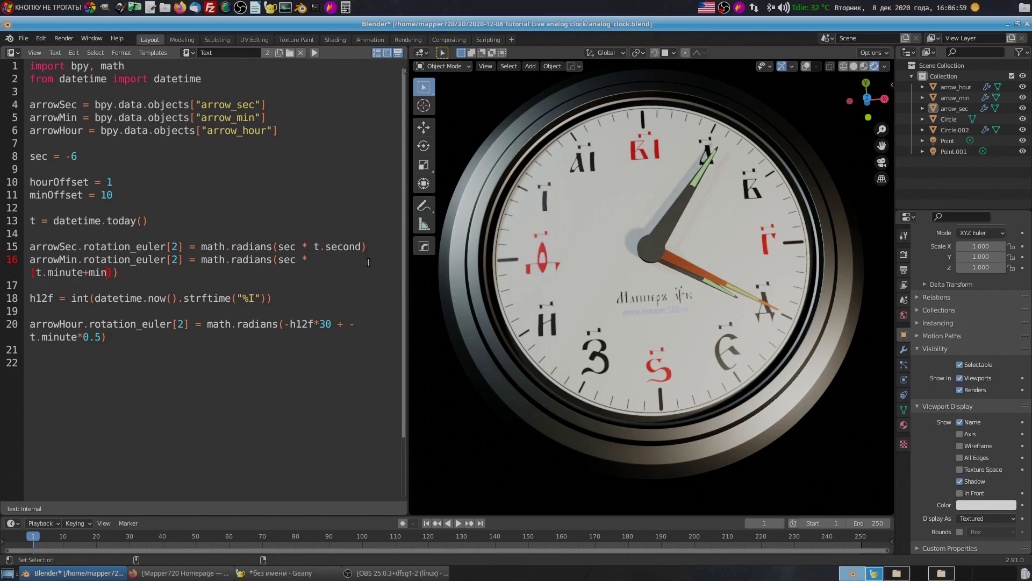
{"action": "type", "text": "Offset"}
{"action": "scroll", "coordinate": [368, 263], "scroll_direction": "down", "scroll_amount": 1, "text": "ctrl"}
{"action": "scroll", "coordinate": [325, 250], "scroll_direction": "down", "scroll_amount": 1, "text": "ctrl"}
{"action": "scroll", "coordinate": [315, 253], "scroll_direction": "down", "scroll_amount": 1, "text": "ctrl"}
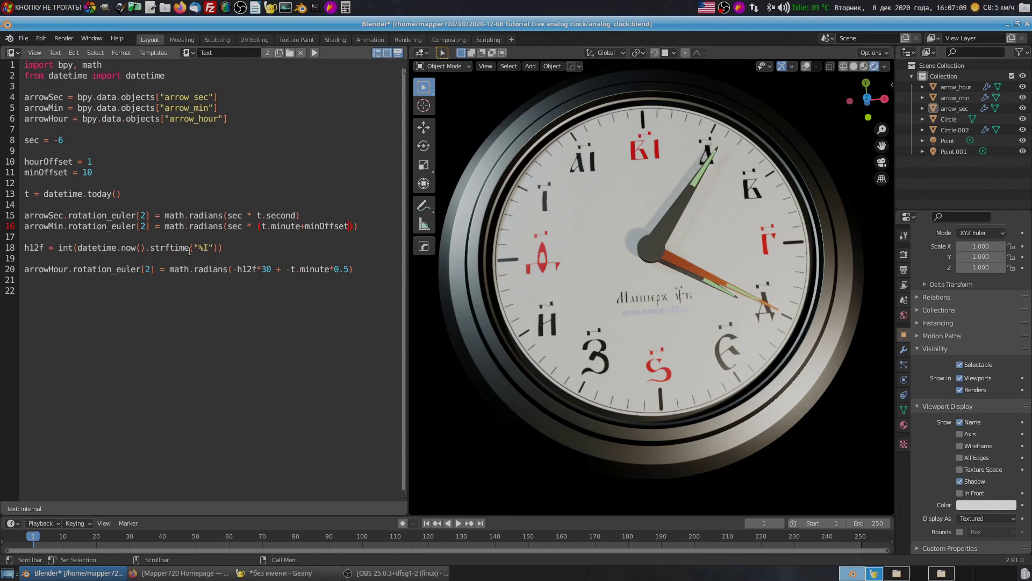
{"action": "left_click", "coordinate": [230, 248]}
{"action": "type", "text": "+ho"}
{"action": "type", "text": "urOffset"}
Step: Run the script with the offsets, then set minOffset to 0 and rerun
{"action": "left_click_drag", "start_coordinate": [107, 175], "coordinate": [24, 161]}
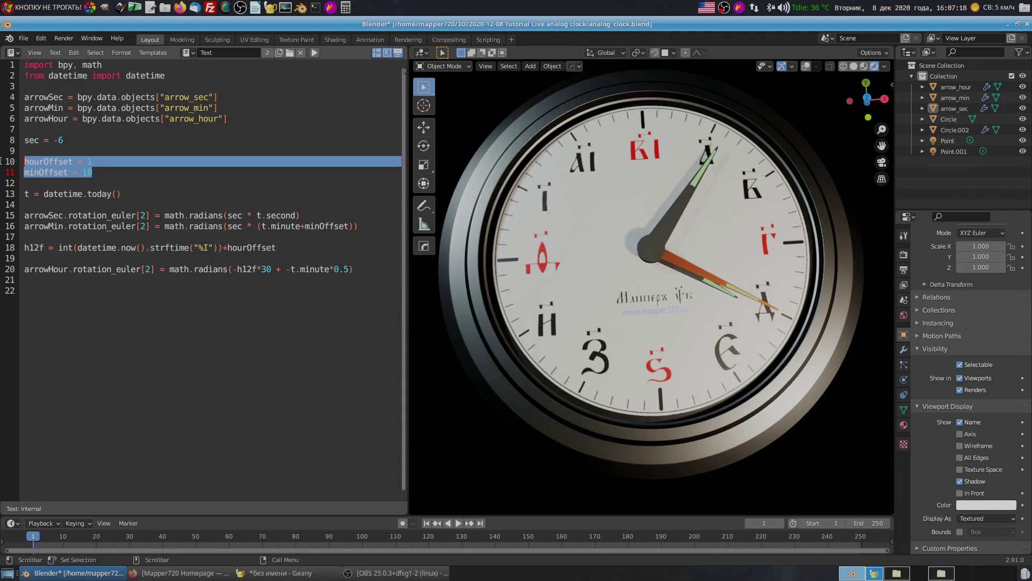
{"action": "left_click", "coordinate": [314, 53]}
{"action": "left_click", "coordinate": [314, 52]}
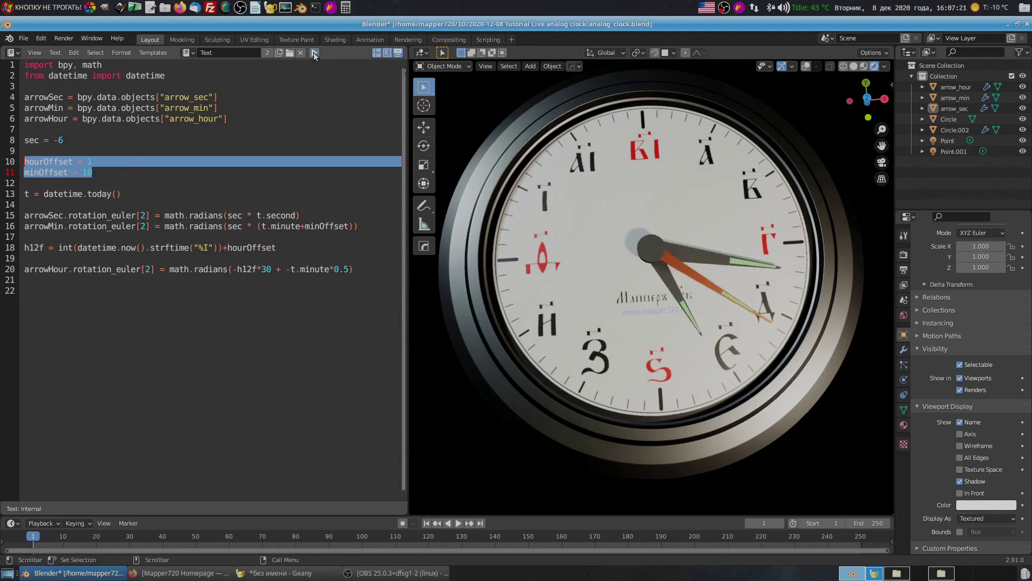
{"action": "left_click", "coordinate": [127, 171]}
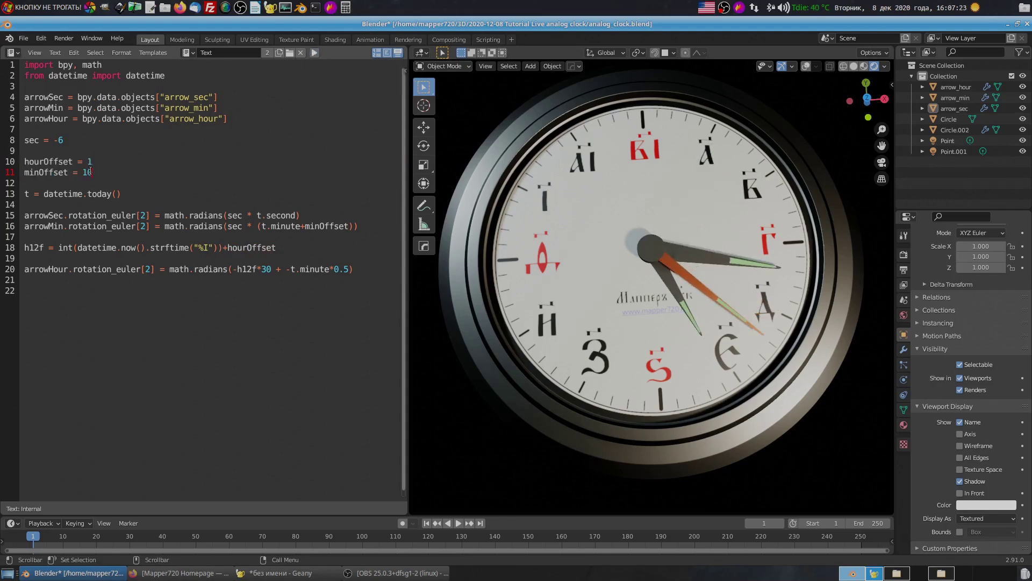
{"action": "double_click", "coordinate": [100, 175]}
{"action": "type", "text": "0"}
{"action": "left_click", "coordinate": [315, 53]}
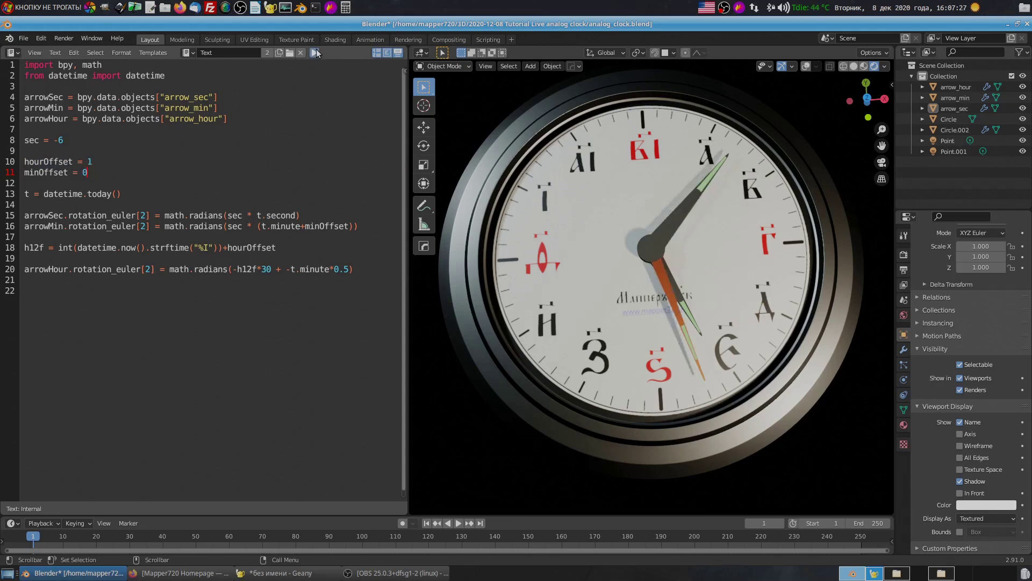
Step: Set hourOffset to 0, rerun the script, and split the text editor into stacked areas
{"action": "left_click", "coordinate": [315, 52]}
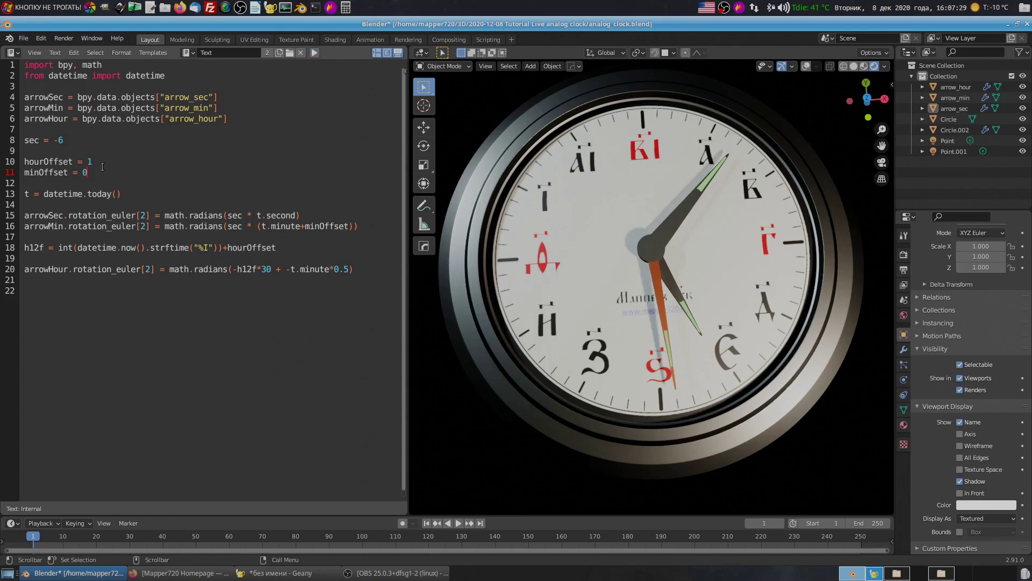
{"action": "left_click", "coordinate": [91, 161]}
{"action": "type", "text": "0"}
{"action": "left_click", "coordinate": [315, 53]}
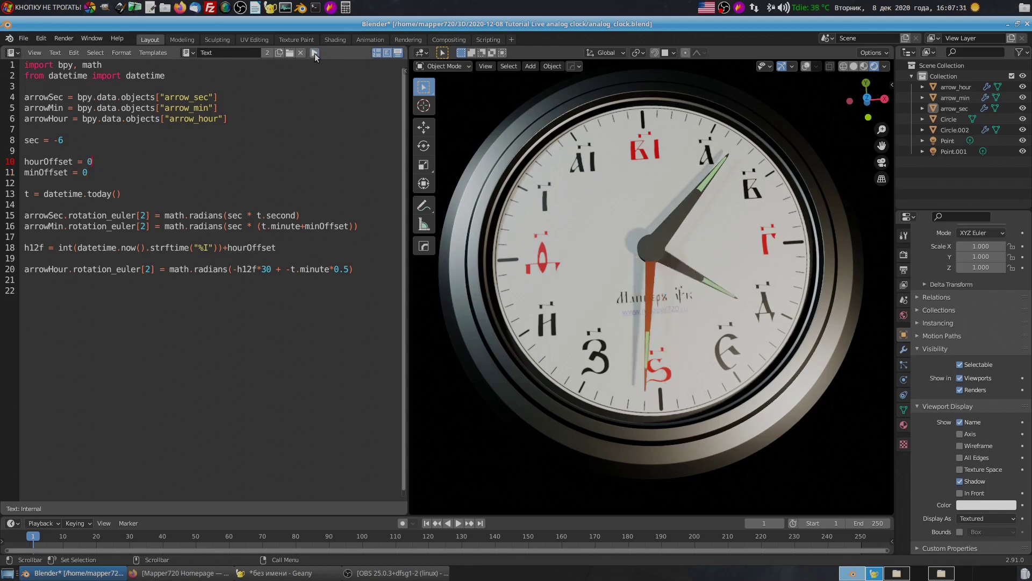
{"action": "left_click_drag", "start_coordinate": [3, 510], "coordinate": [16, 253]}
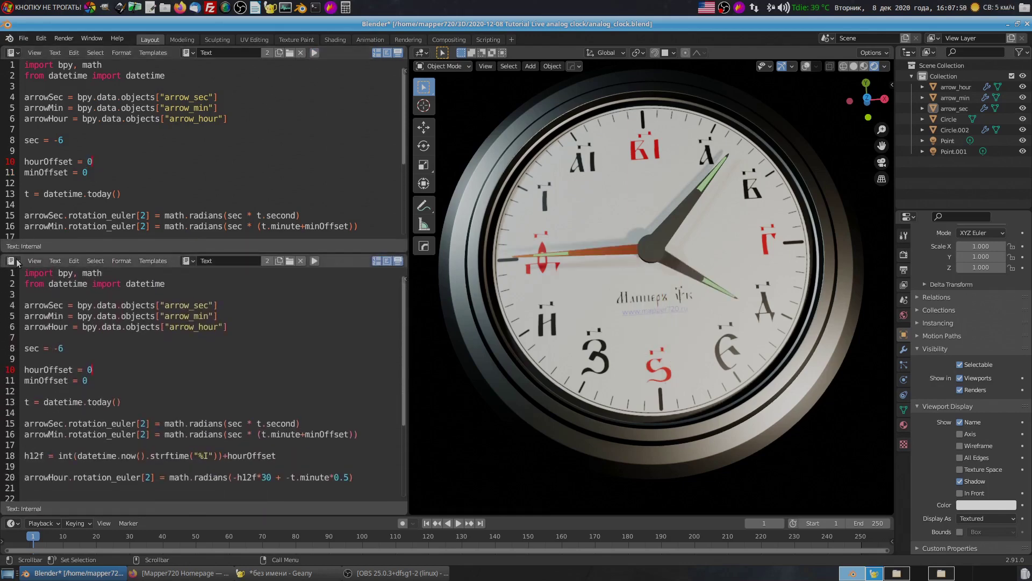
Step: Turn the lower area into an Animation Nodes editor and add a Script node
{"action": "left_click", "coordinate": [16, 262]}
{"action": "left_click", "coordinate": [40, 325]}
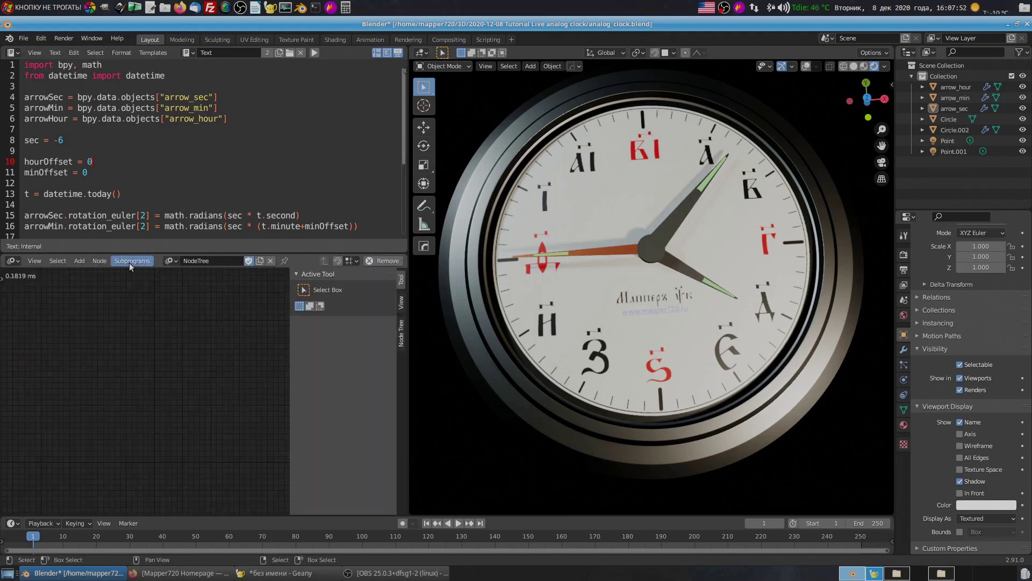
{"action": "key", "text": "shift+a"}
{"action": "left_click", "coordinate": [73, 249]}
{"action": "type", "text": "s"}
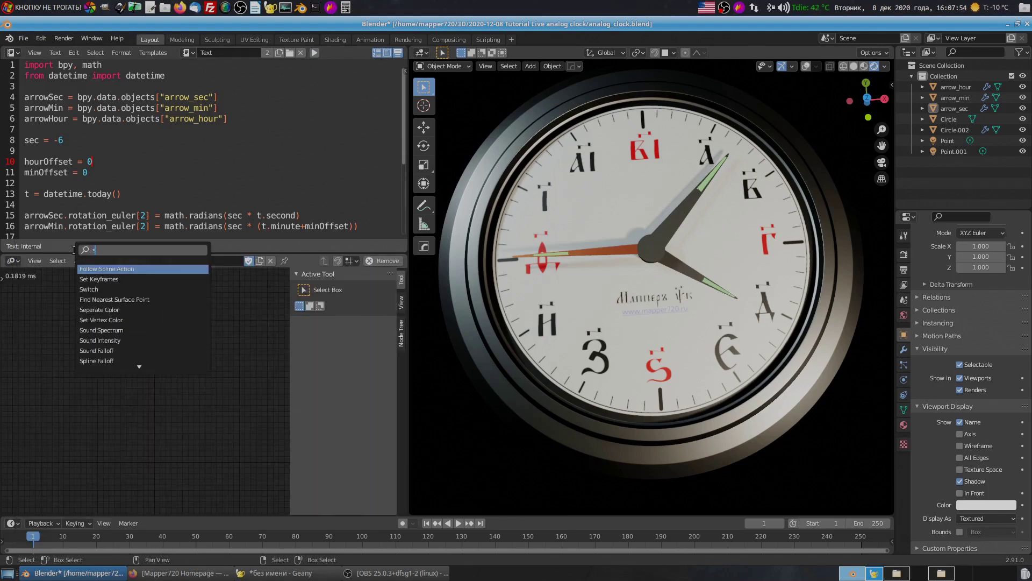
{"action": "type", "text": "cript"}
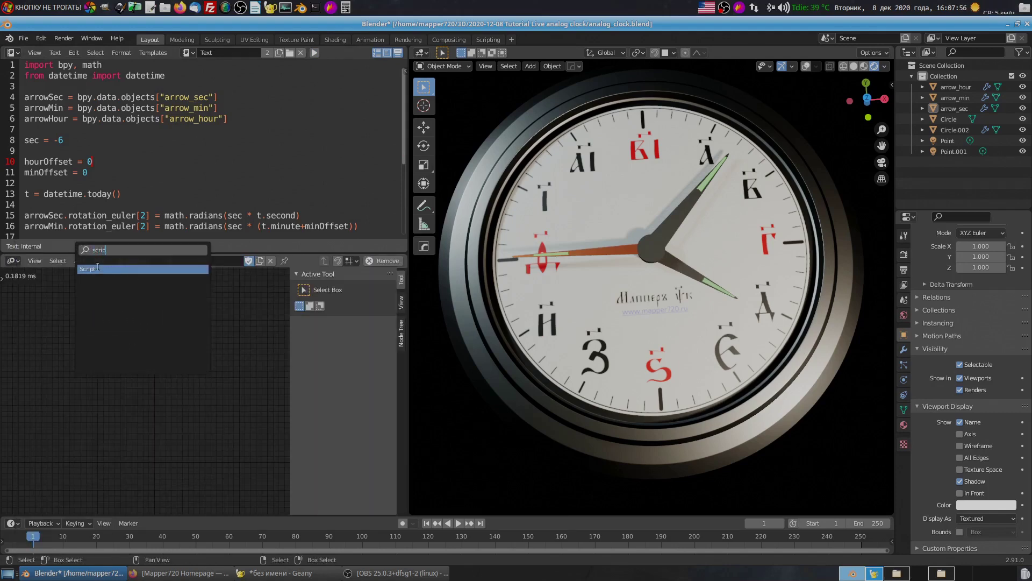
{"action": "key", "text": "Return"}
{"action": "left_click", "coordinate": [57, 321]}
{"action": "key", "text": "n"}
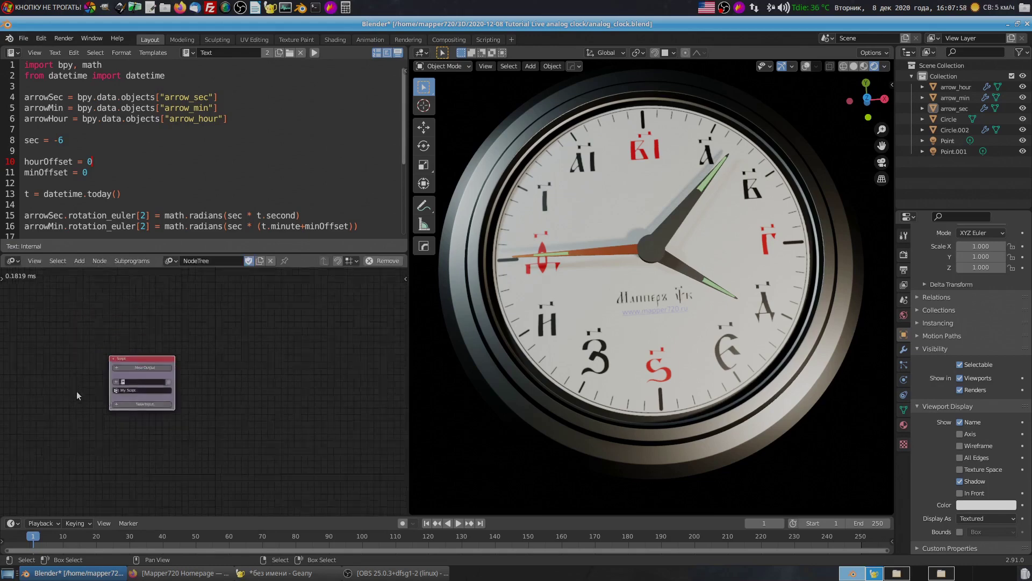
{"action": "scroll", "coordinate": [76, 391], "scroll_direction": "up", "scroll_amount": 4}
{"action": "middle_click_drag", "start_coordinate": [72, 397], "coordinate": [146, 387]}
Step: Point the Script node at the Text block, name it clock_update_script, and move it left
{"action": "left_click", "coordinate": [102, 359]}
{"action": "left_click", "coordinate": [125, 375]}
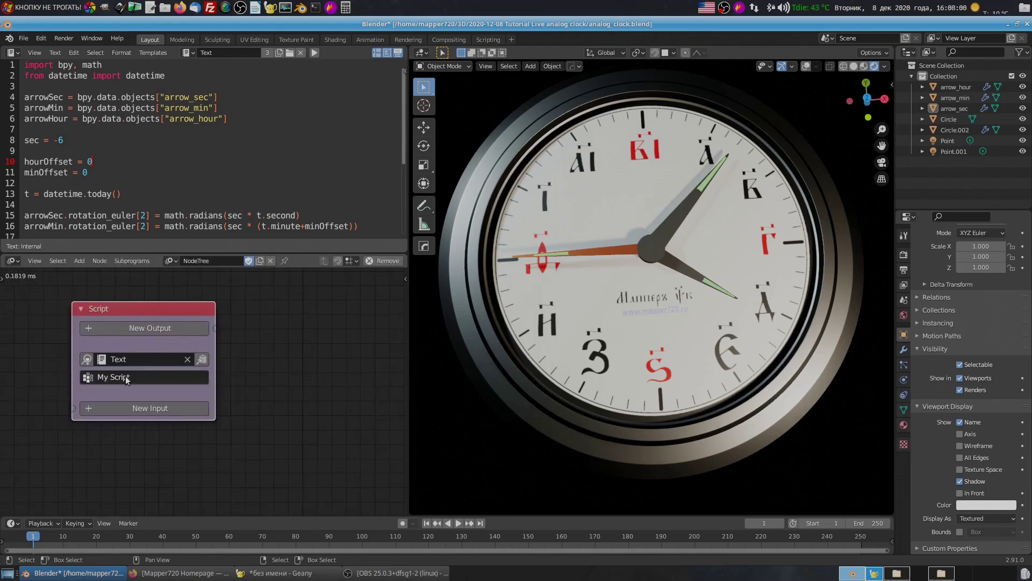
{"action": "double_click", "coordinate": [125, 377]}
{"action": "type", "text": "clock_"}
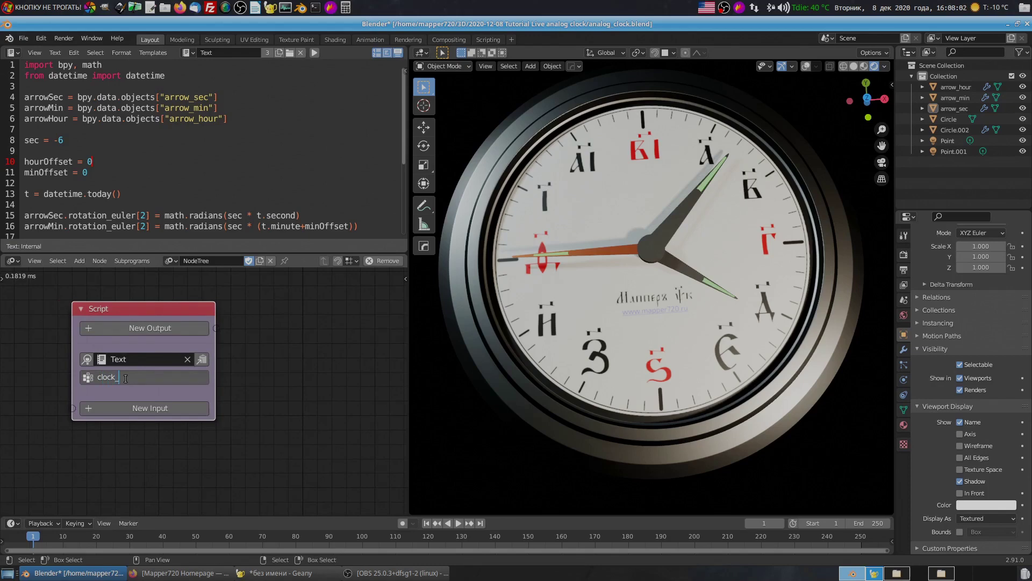
{"action": "type", "text": "update_scr"}
{"action": "type", "text": "ipt"}
{"action": "key", "text": "Return"}
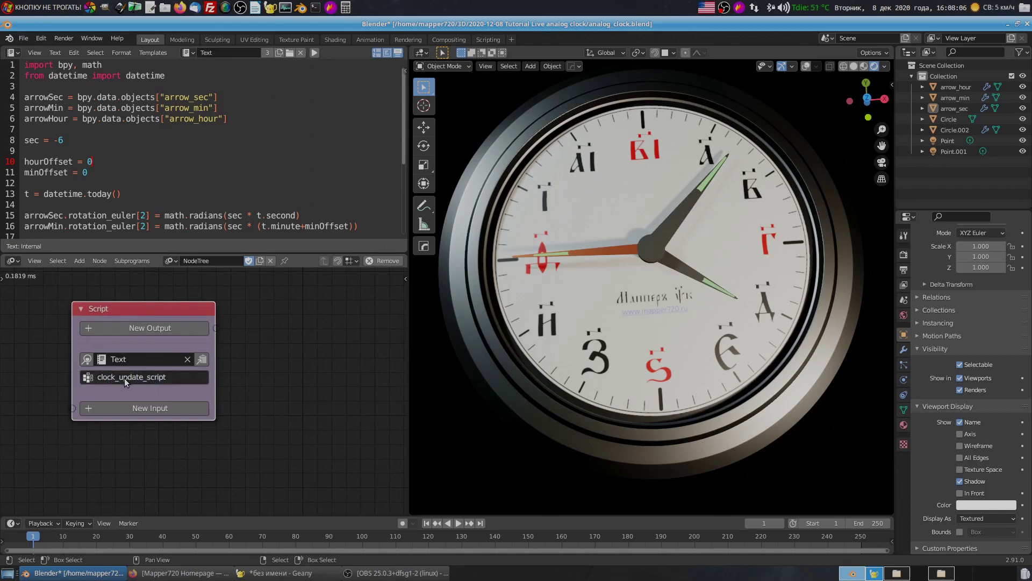
{"action": "left_click_drag", "start_coordinate": [207, 385], "coordinate": [152, 407]}
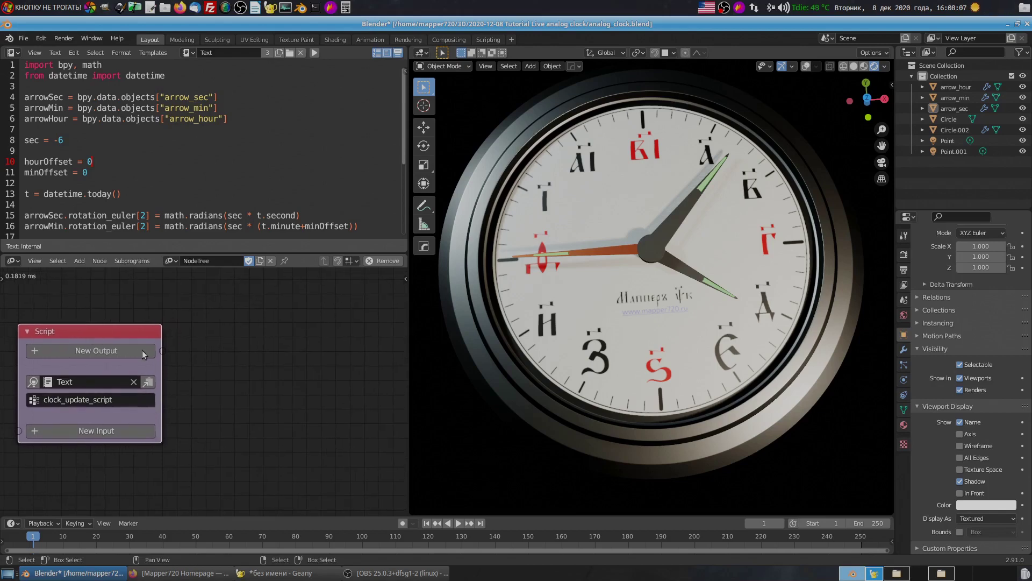
Step: Add an Invoke Subprogram node calling clock_update_script and play the animation so the clock hands move
{"action": "left_click", "coordinate": [135, 261]}
{"action": "left_click", "coordinate": [152, 273]}
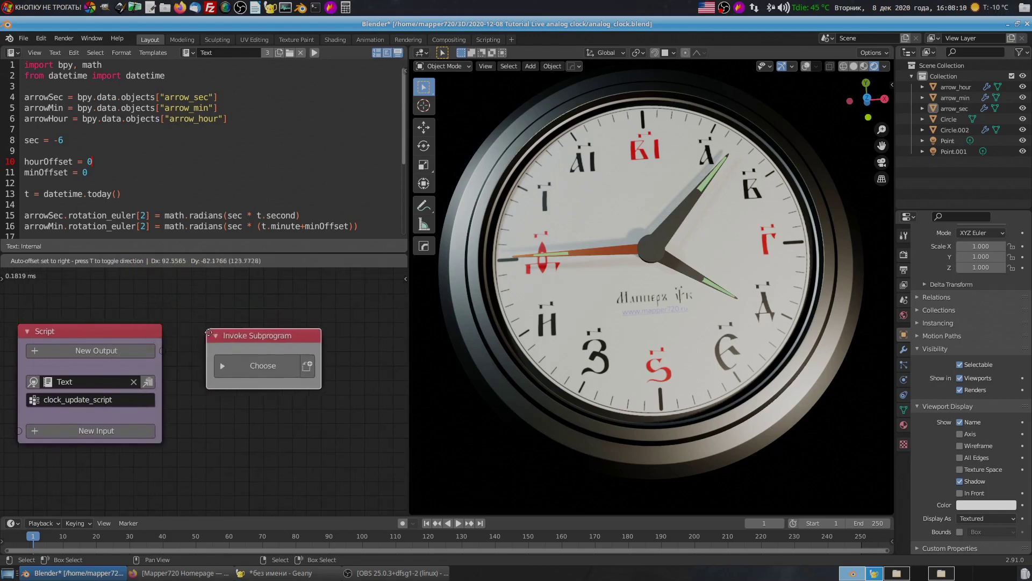
{"action": "left_click", "coordinate": [230, 366]}
{"action": "left_click", "coordinate": [227, 376]}
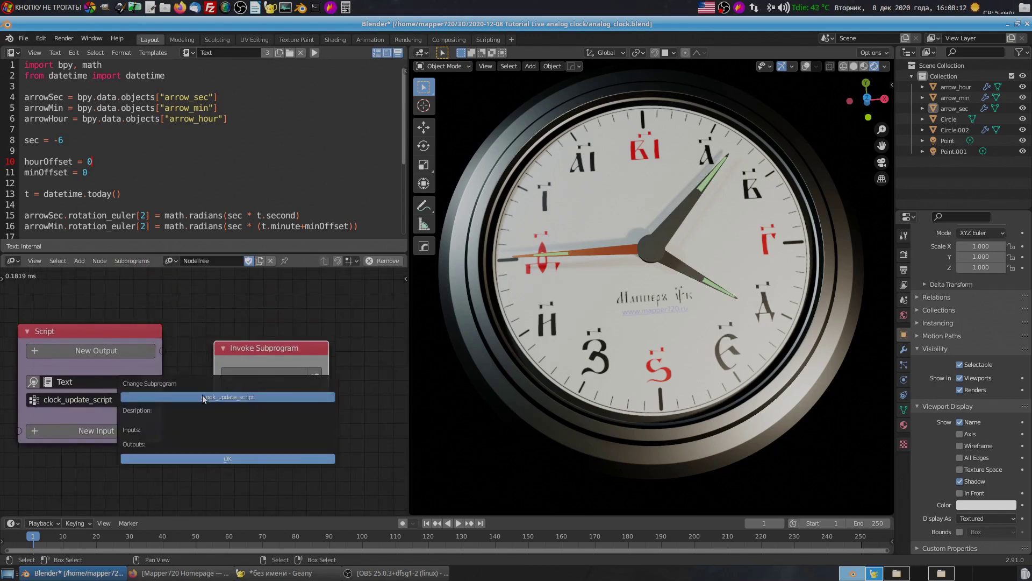
{"action": "left_click", "coordinate": [219, 458]}
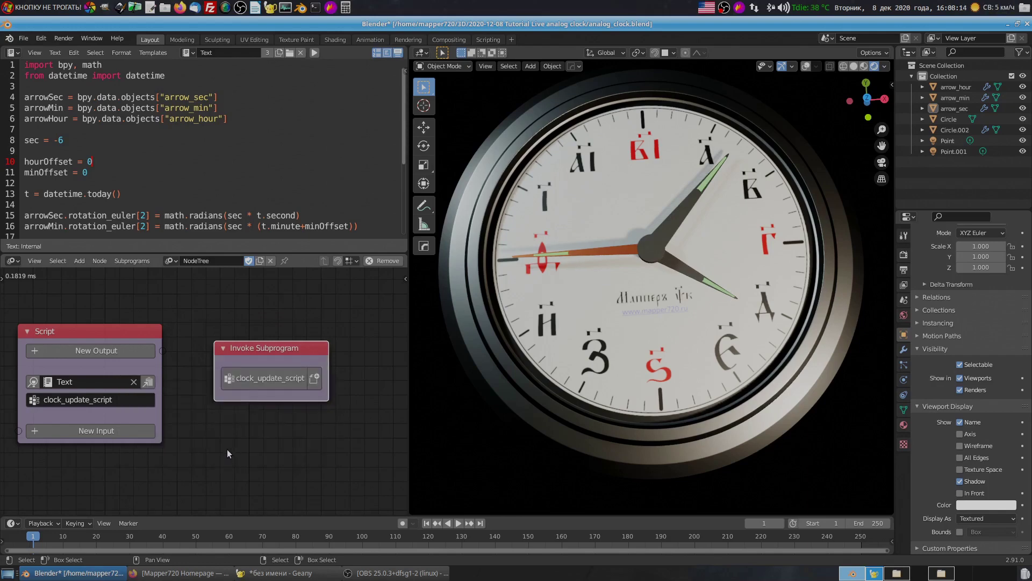
{"action": "left_click", "coordinate": [457, 524]}
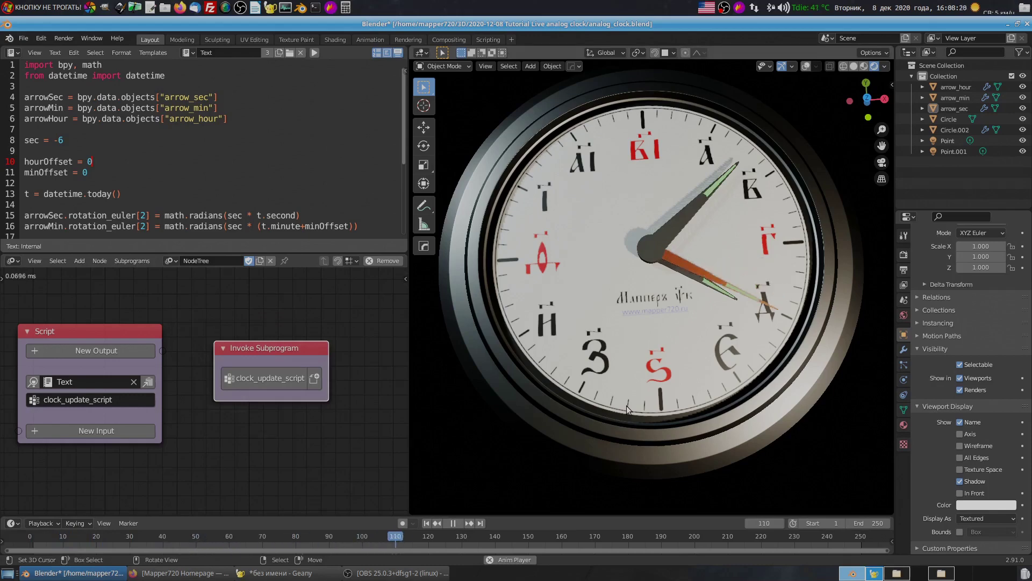
{"action": "mouse_move", "coordinate": [627, 410]}
{"action": "middle_mouse_down"}
{"action": "mouse_move", "coordinate": [612, 321]}
{"action": "mouse_move", "coordinate": [589, 305]}
{"action": "middle_mouse_up"}
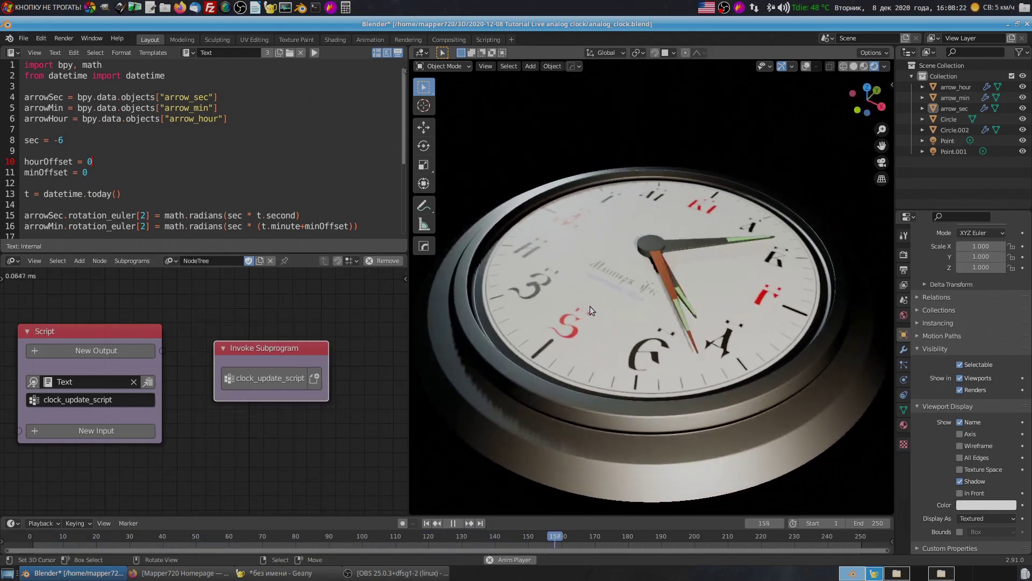
{"action": "mouse_move", "coordinate": [711, 302]}
{"action": "middle_mouse_down"}
{"action": "mouse_move", "coordinate": [680, 301]}
{"action": "mouse_move", "coordinate": [785, 351]}
{"action": "mouse_move", "coordinate": [782, 305]}
{"action": "mouse_move", "coordinate": [763, 308]}
{"action": "middle_mouse_up"}
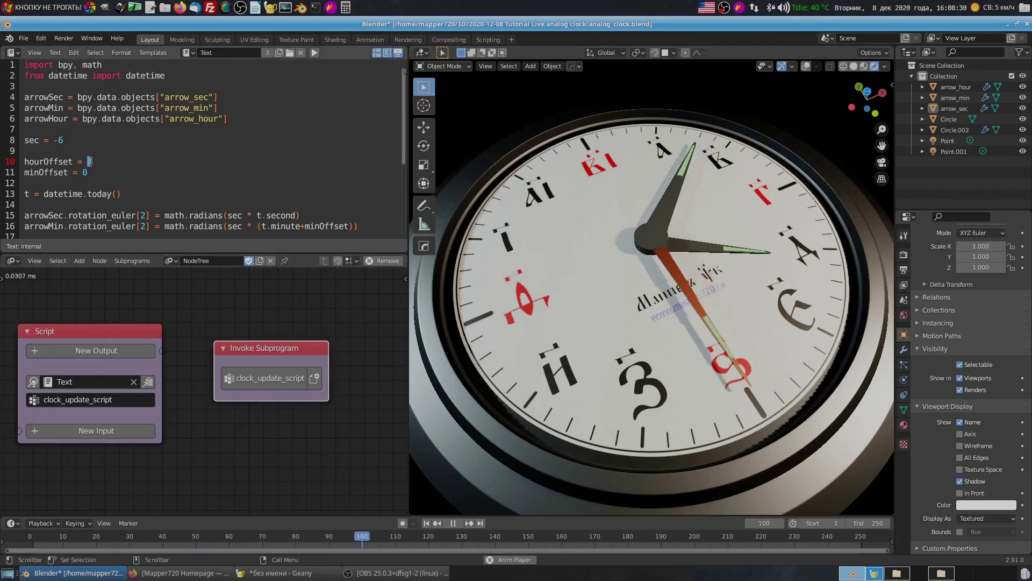
{"action": "type", "text": "1"}
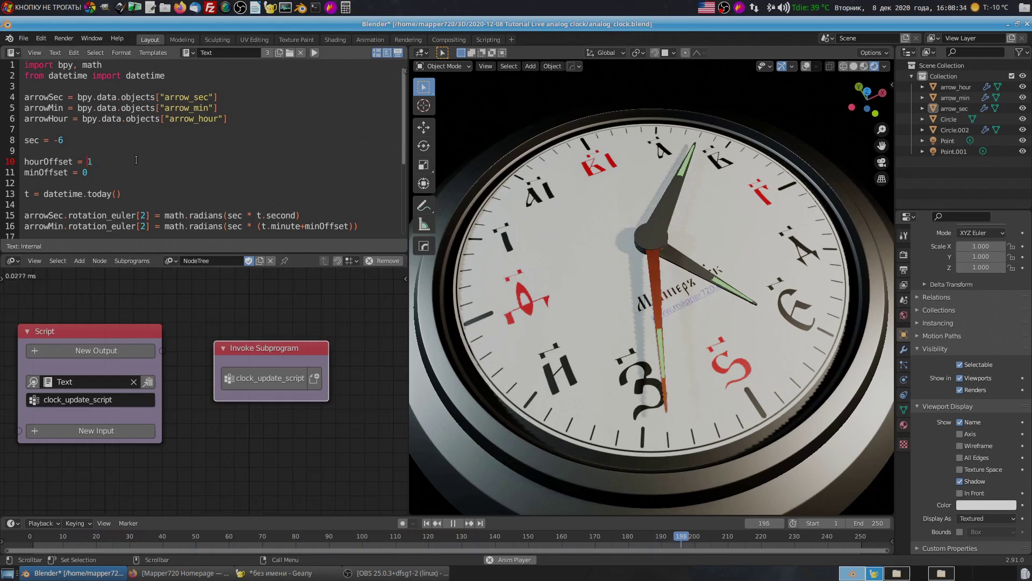
{"action": "type", "text": "-"}
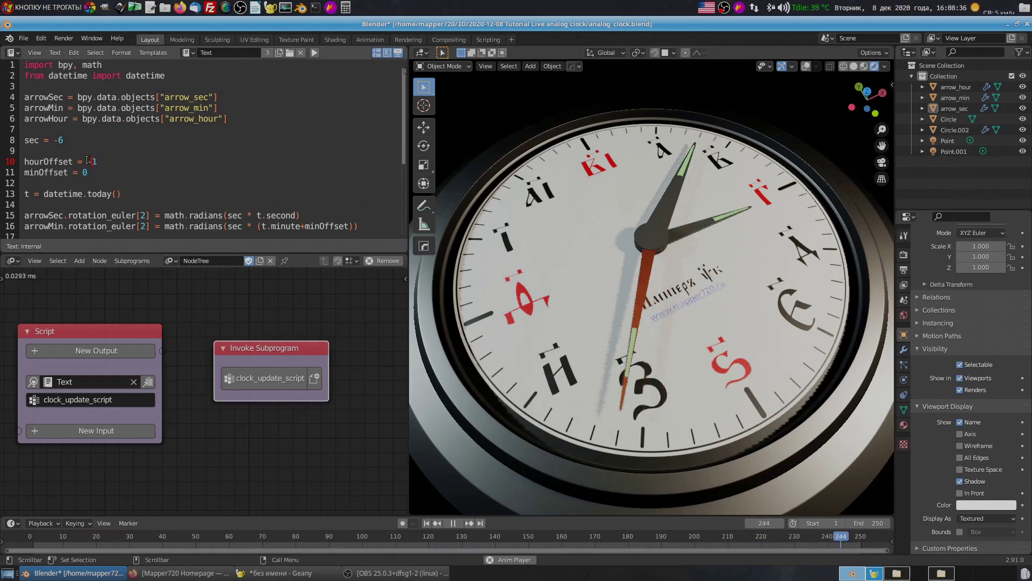
{"action": "double_click", "coordinate": [115, 161]}
{"action": "type", "text": "0"}
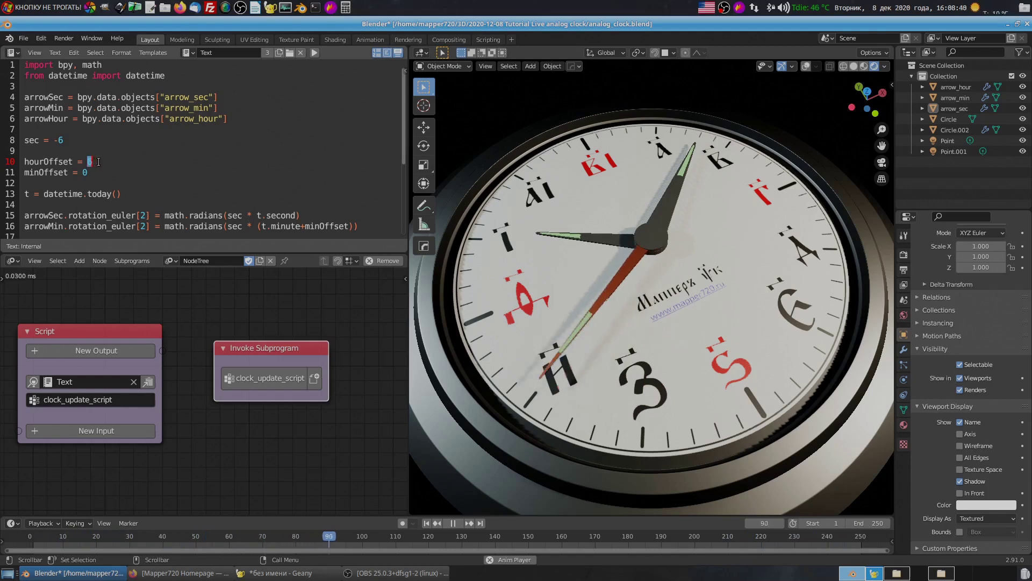
{"action": "key", "text": "BackSpace"}
{"action": "type", "text": "-"}
{"action": "type", "text": "3"}
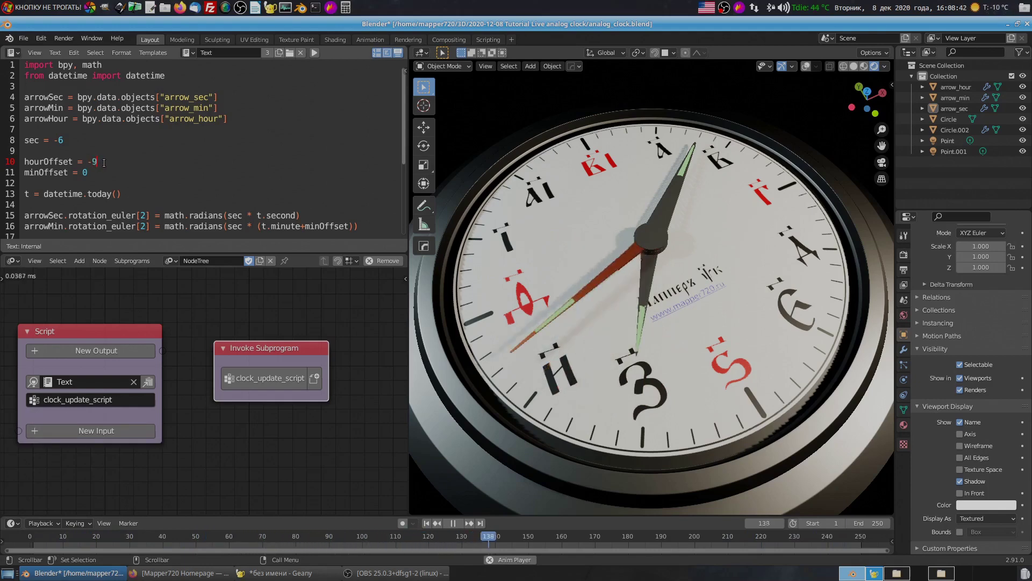
{"action": "key", "text": "BackSpace"}
{"action": "type", "text": "9"}
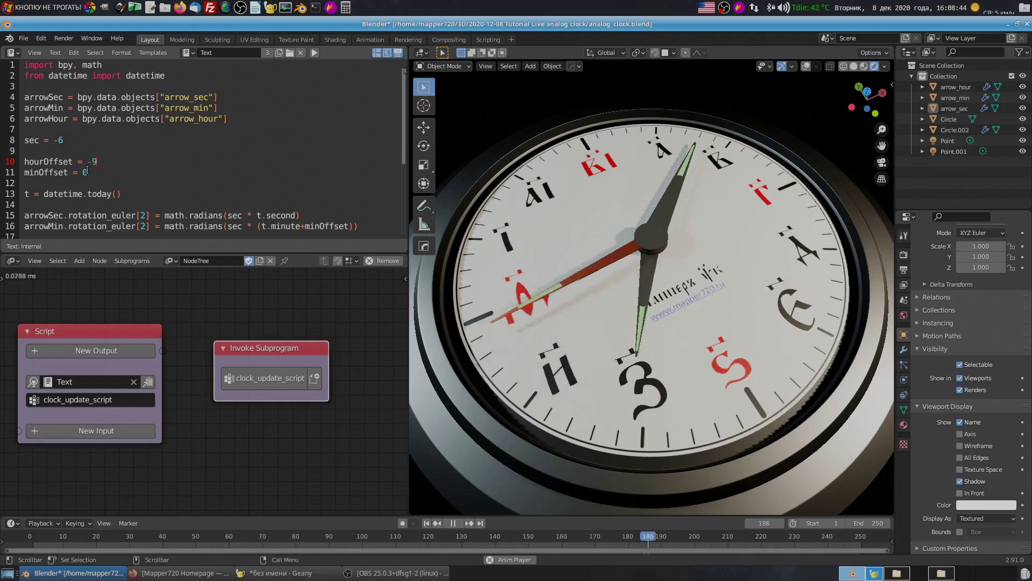
{"action": "left_click", "coordinate": [103, 176]}
{"action": "key", "text": "BackSpace"}
{"action": "type", "text": "65"}
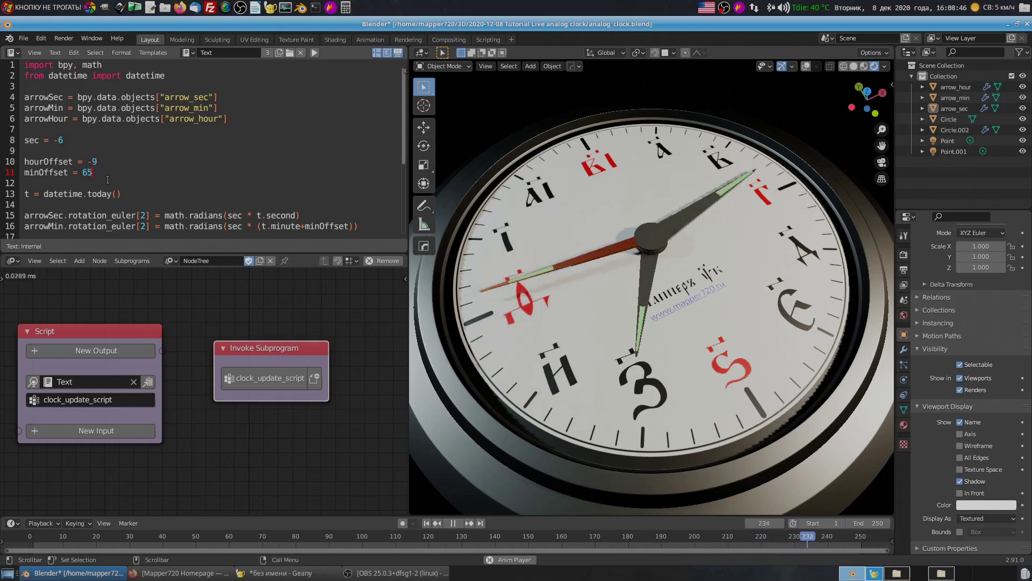
{"action": "key", "text": "BackSpace"}
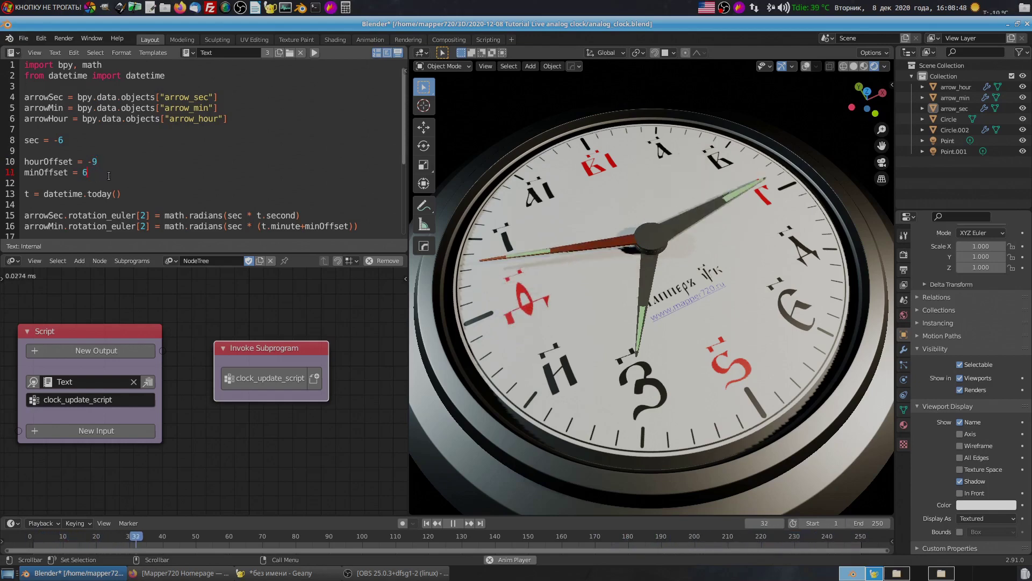
{"action": "type", "text": "0"}
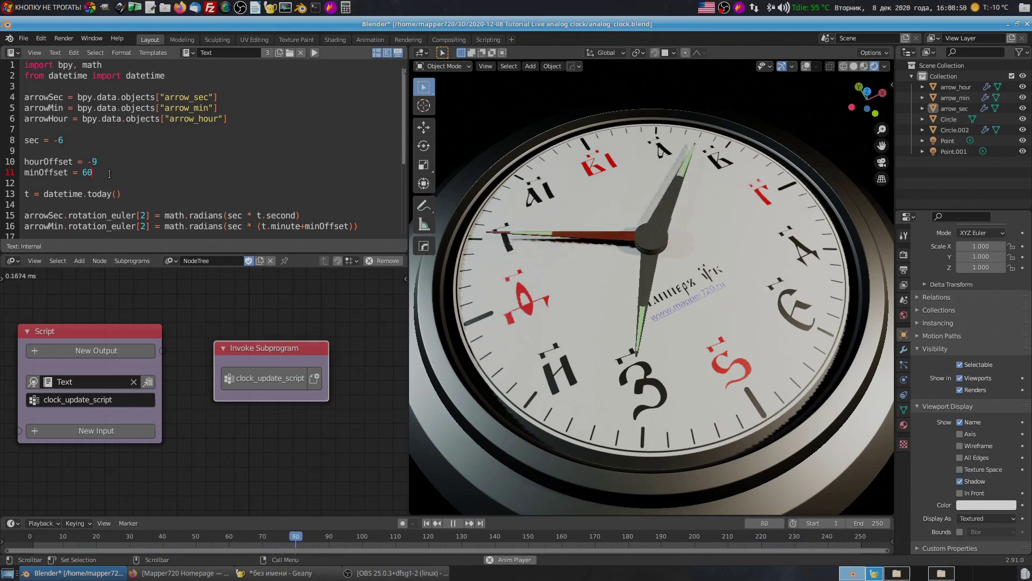
{"action": "left_click_drag", "start_coordinate": [109, 174], "coordinate": [80, 172]}
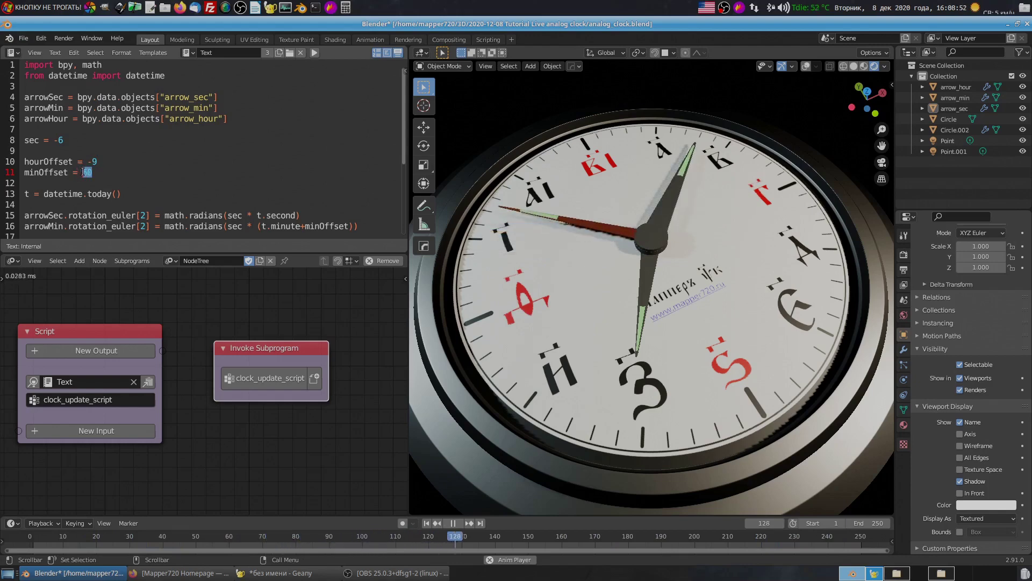
{"action": "type", "text": "23"}
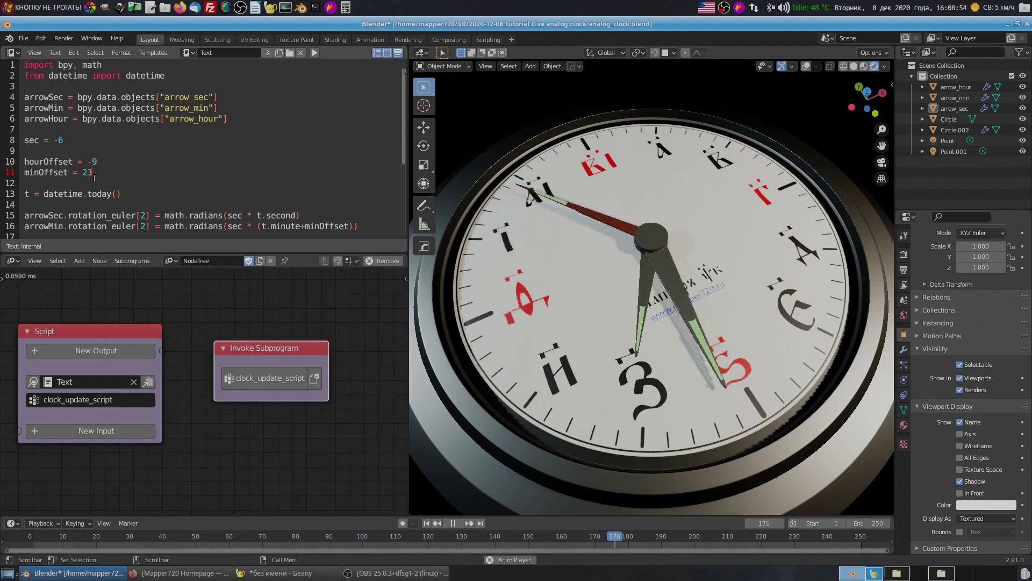
{"action": "key", "text": "BackSpace"}
{"action": "key", "text": "BackSpace"}
{"action": "type", "text": "0"}
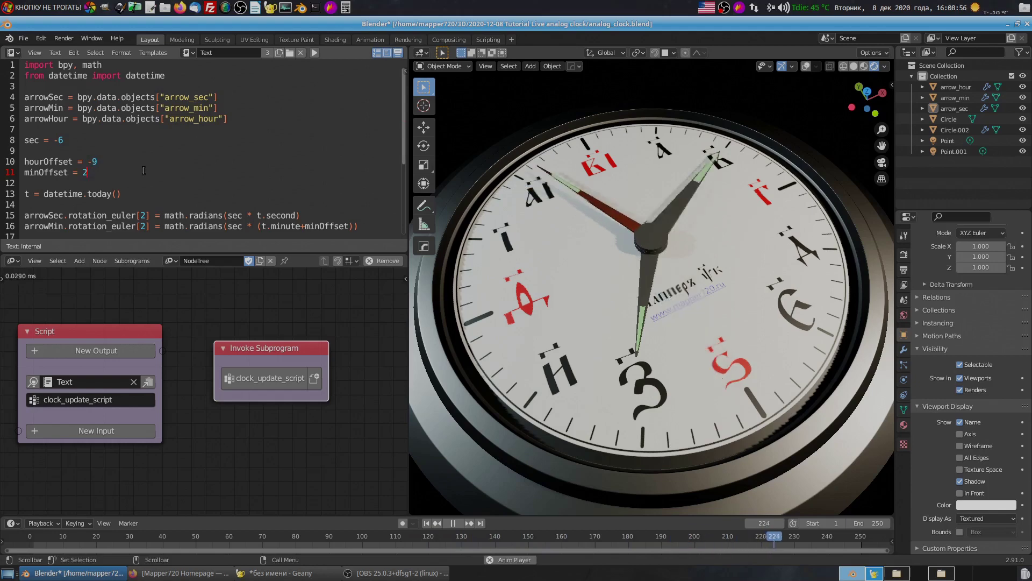
{"action": "left_click", "coordinate": [92, 162]}
{"action": "key", "text": "BackSpace"}
{"action": "key", "text": "BackSpace"}
{"action": "type", "text": "0"}
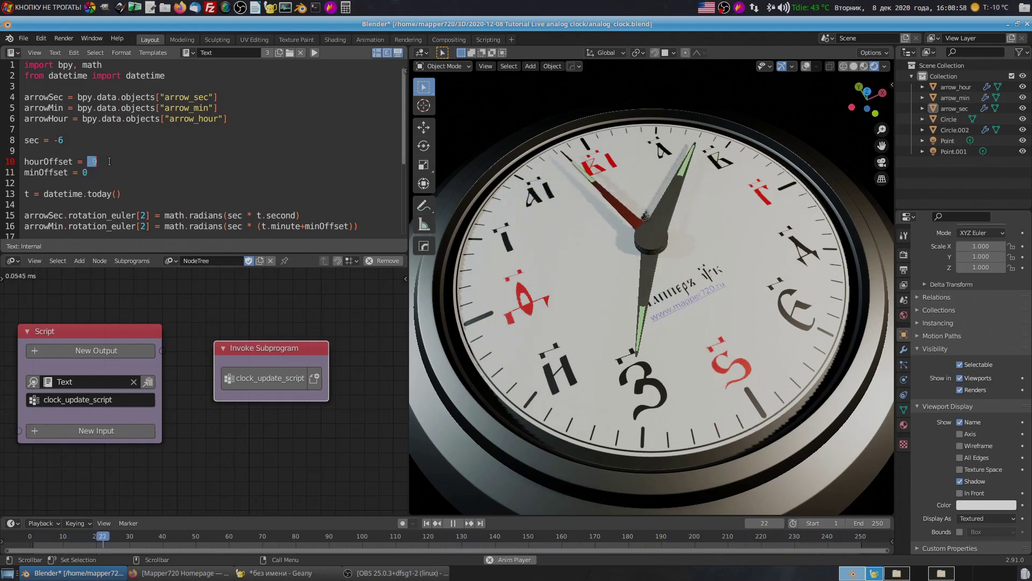
{"action": "scroll", "coordinate": [623, 205], "scroll_direction": "down", "scroll_amount": 2}
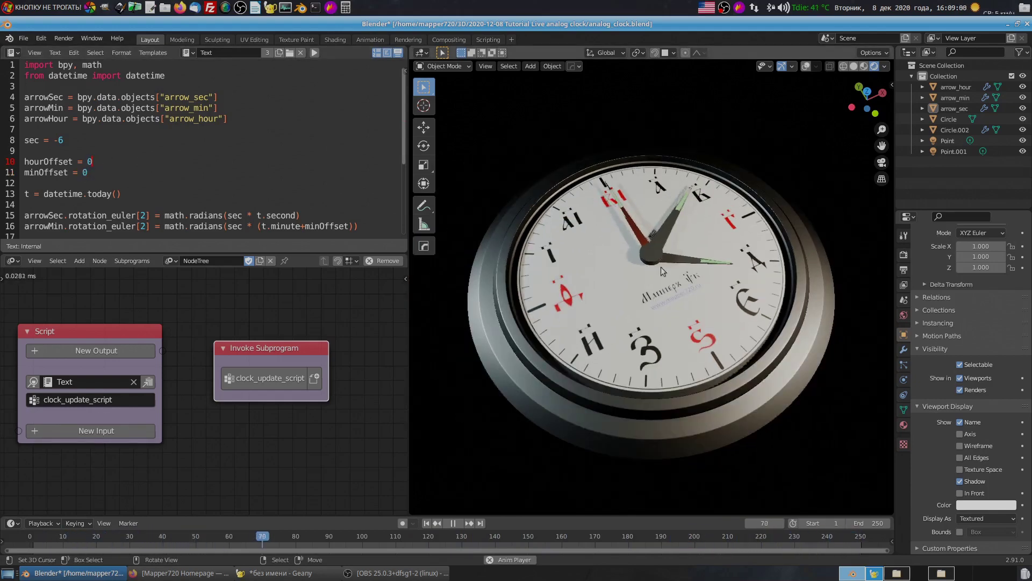
Step: Turn the view to face the clock and display the Point light's Light properties
{"action": "mouse_move", "coordinate": [660, 267]}
{"action": "middle_mouse_down"}
{"action": "mouse_move", "coordinate": [657, 304]}
{"action": "mouse_move", "coordinate": [634, 322]}
{"action": "middle_mouse_up"}
{"action": "scroll", "coordinate": [675, 267], "scroll_direction": "up", "scroll_amount": 2}
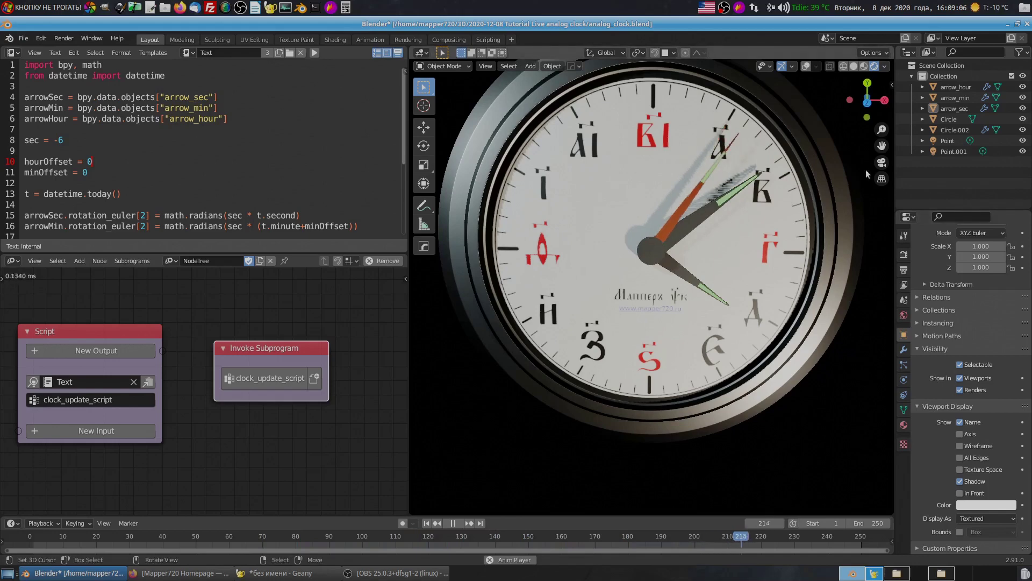
{"action": "left_click", "coordinate": [948, 140]}
{"action": "left_click", "coordinate": [904, 380]}
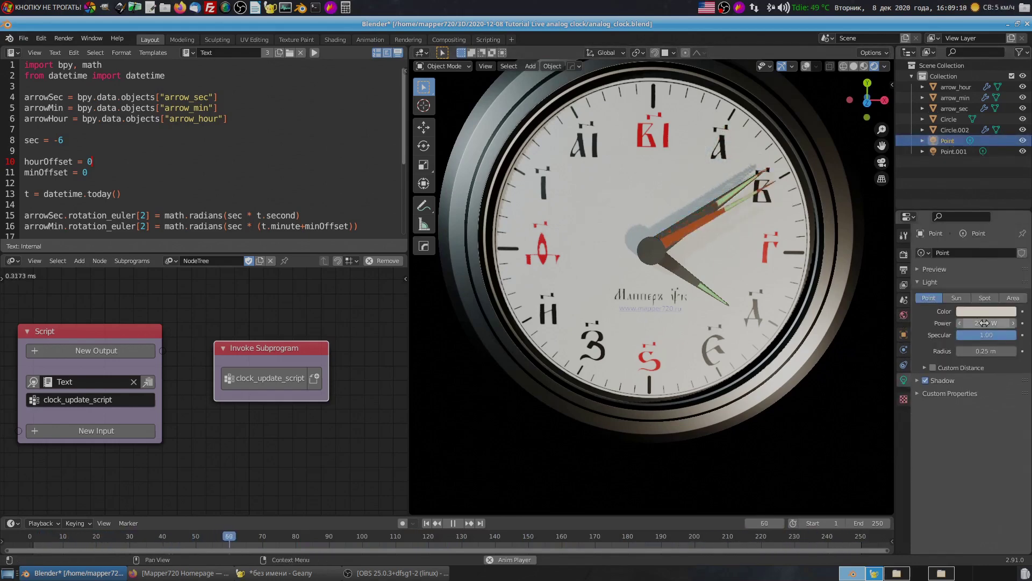
Step: Turn the Point light down to 0 W and set Point.001's power to 2000 W
{"action": "left_click_drag", "start_coordinate": [975, 323], "coordinate": [925, 323]}
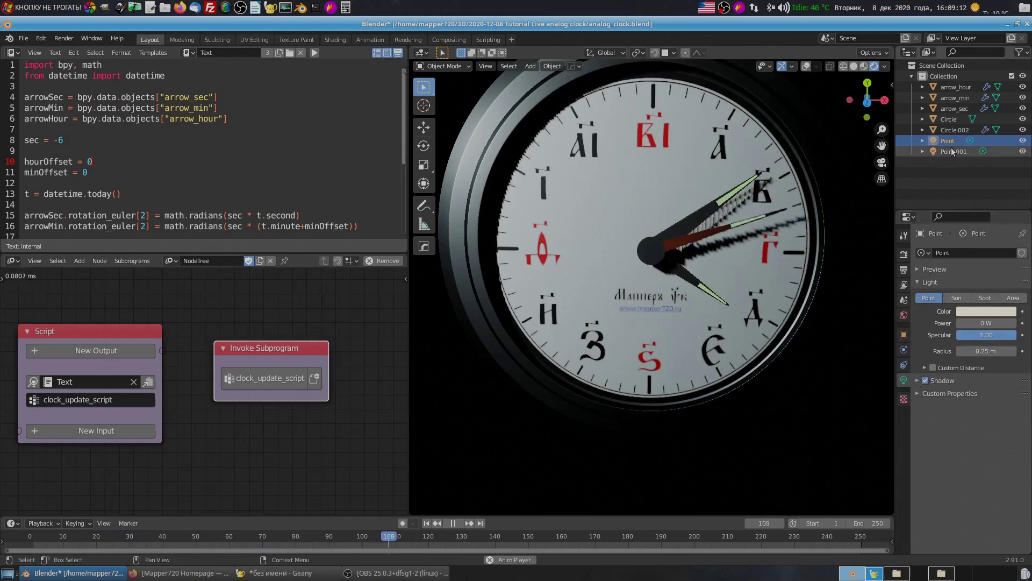
{"action": "left_click", "coordinate": [953, 152]}
{"action": "left_click_drag", "start_coordinate": [984, 323], "coordinate": [946, 330]}
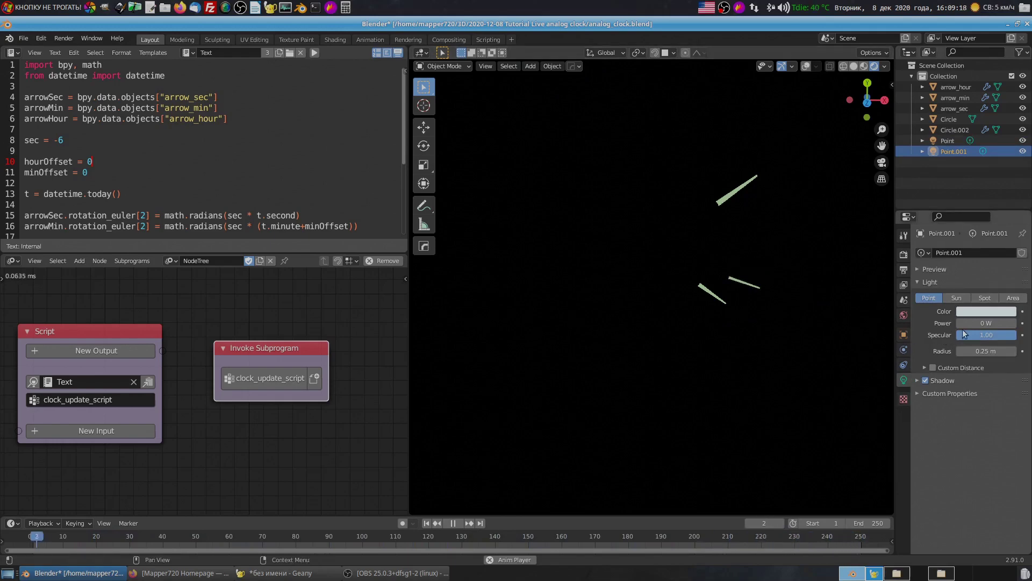
{"action": "left_click", "coordinate": [975, 323]}
{"action": "type", "text": "200"}
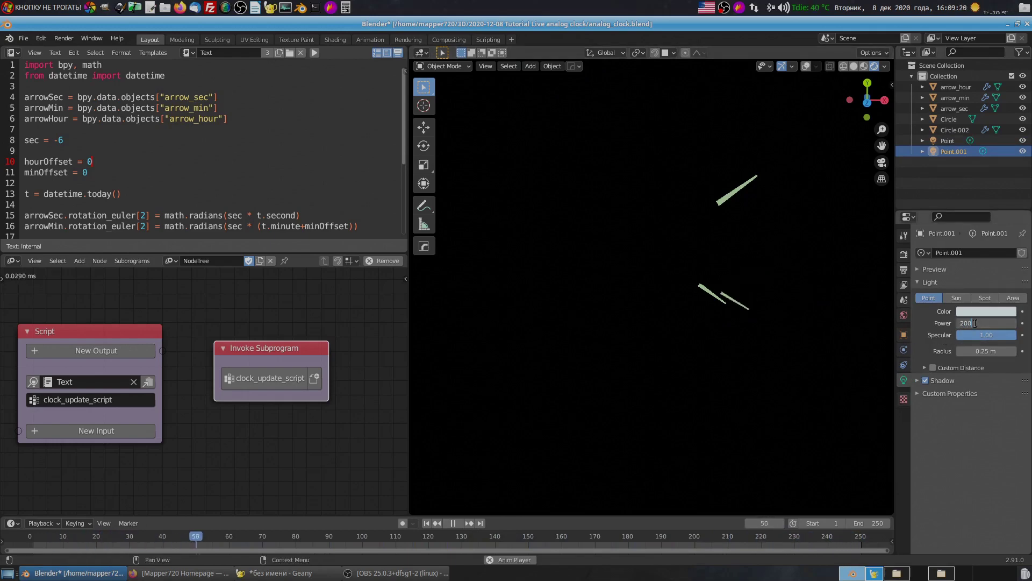
{"action": "type", "text": "0"}
{"action": "key", "text": "Return"}
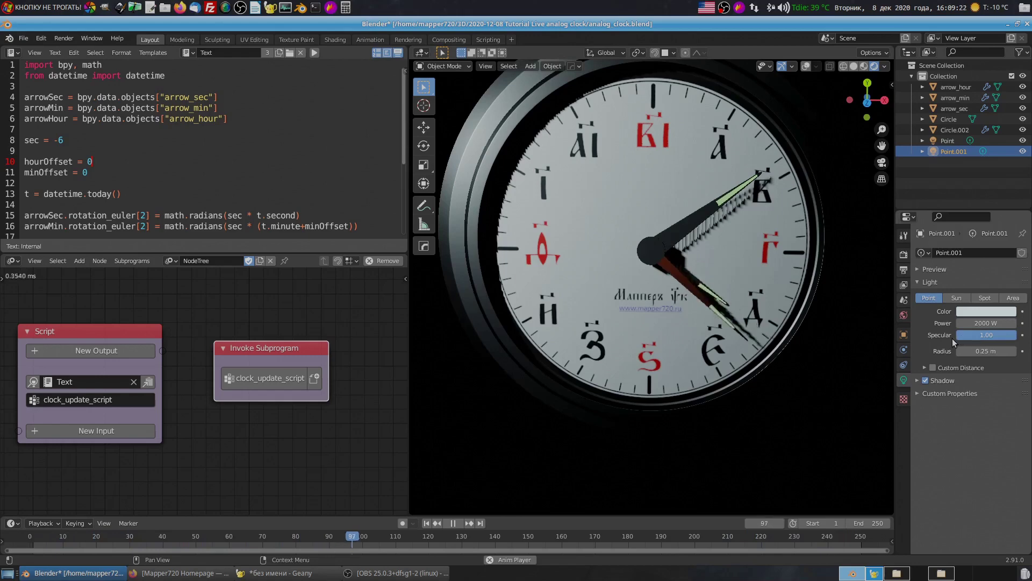